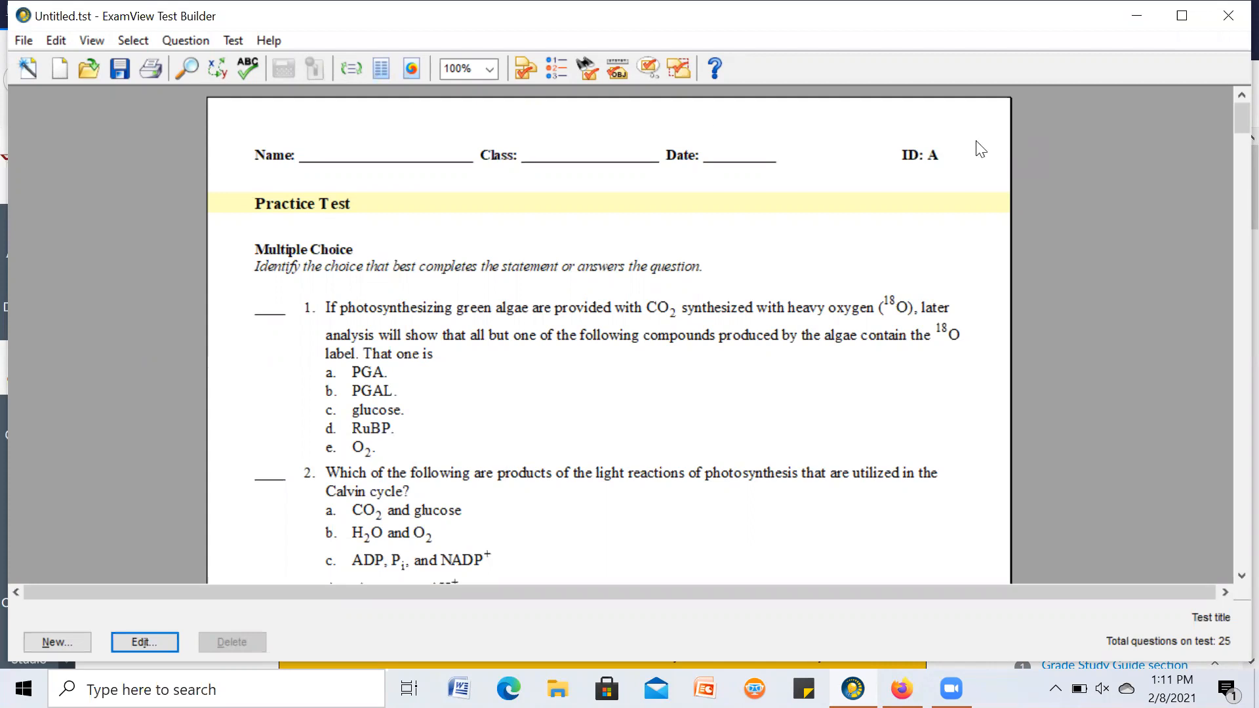
# Step: Export the test in WebCT CE 4-6/Vista 3-4 format as "Practice test 2" in the Examview Zip Exports folder, accepting the default content options
pyautogui.click(23, 39)
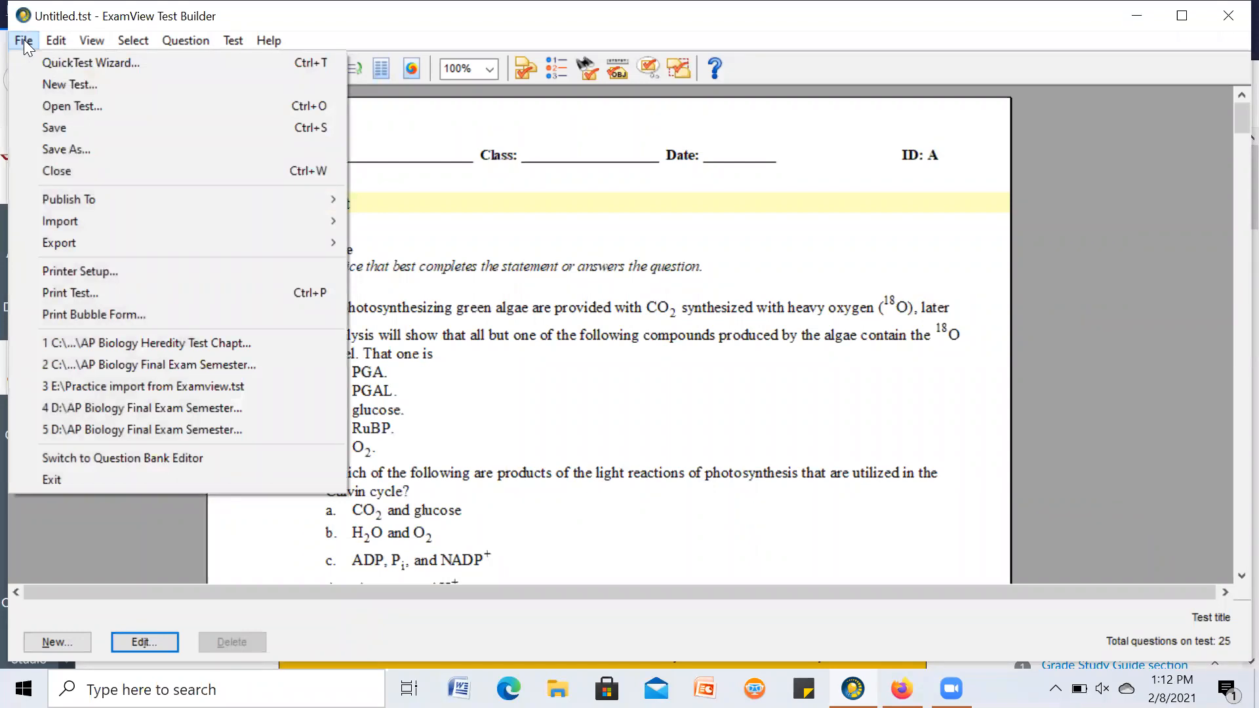
pyautogui.moveTo(55, 235)
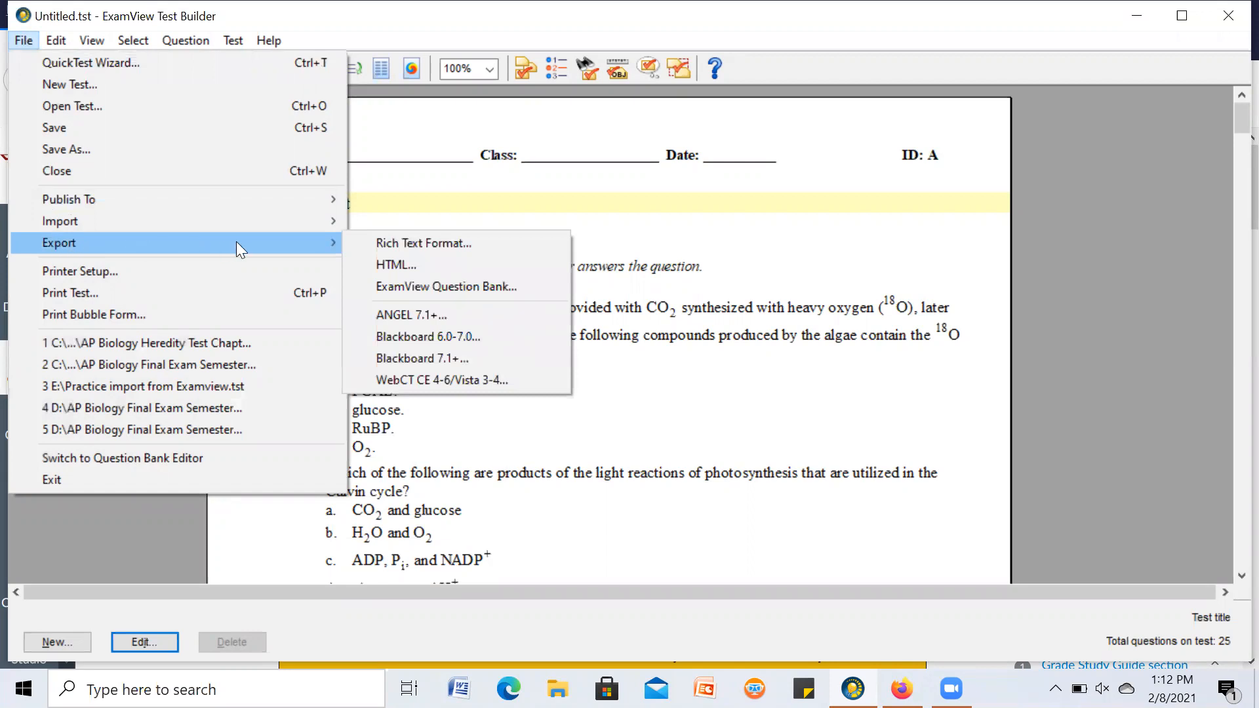
pyautogui.click(479, 383)
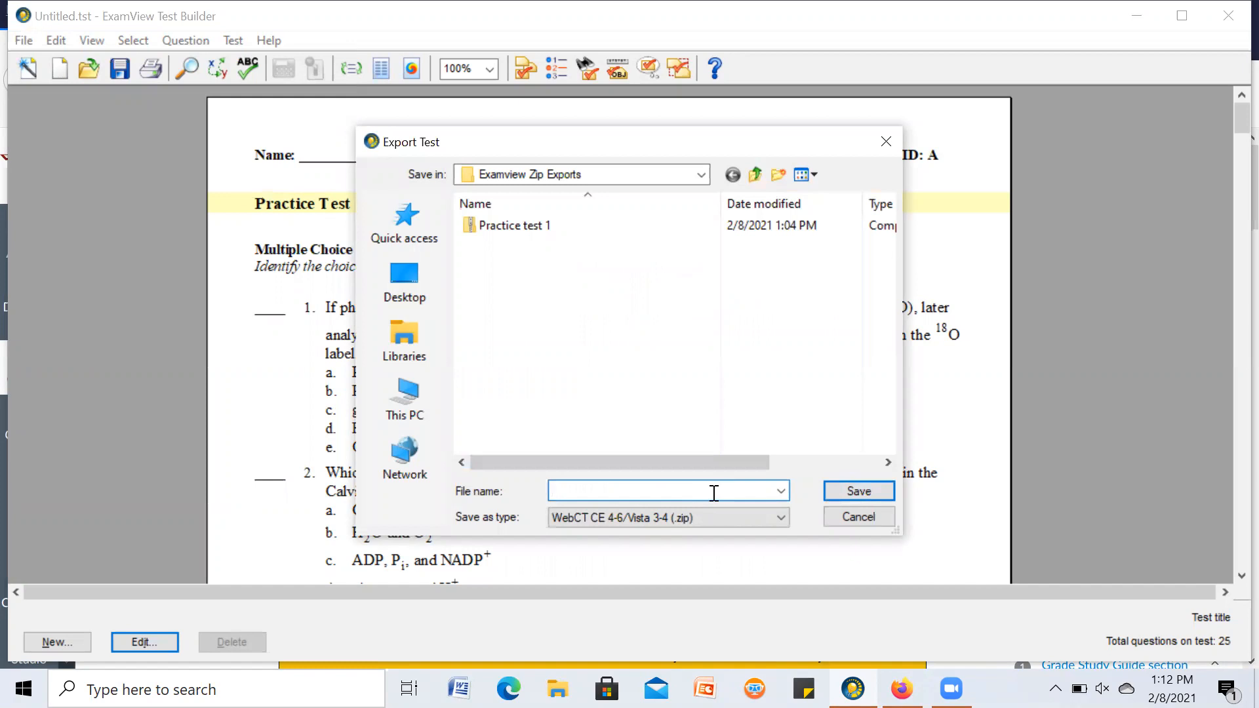
pyautogui.write('Prac')
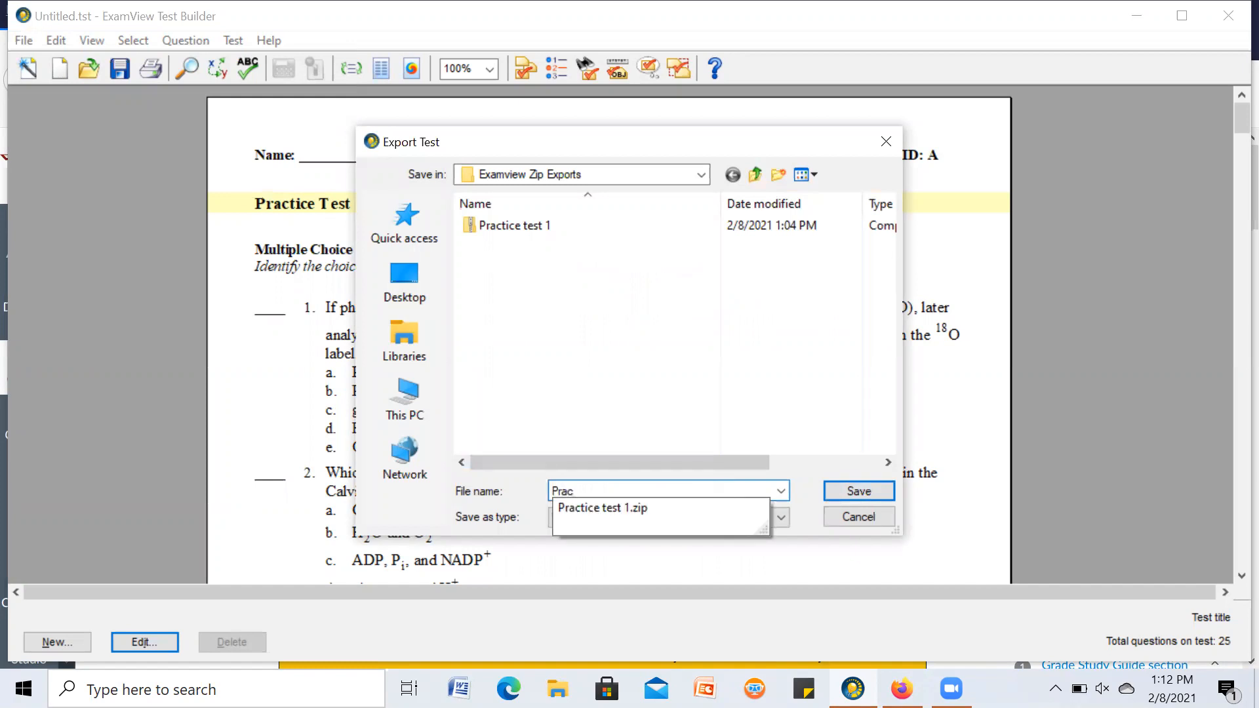
pyautogui.click(684, 504)
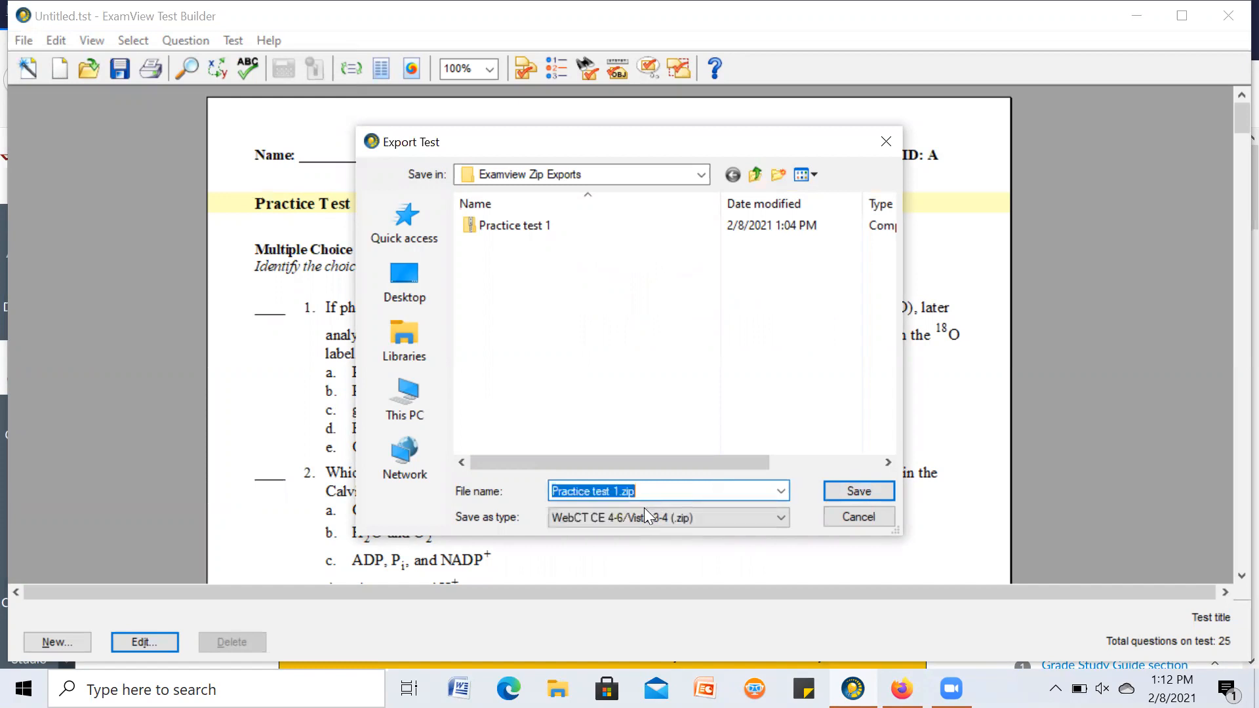
pyautogui.click(618, 491)
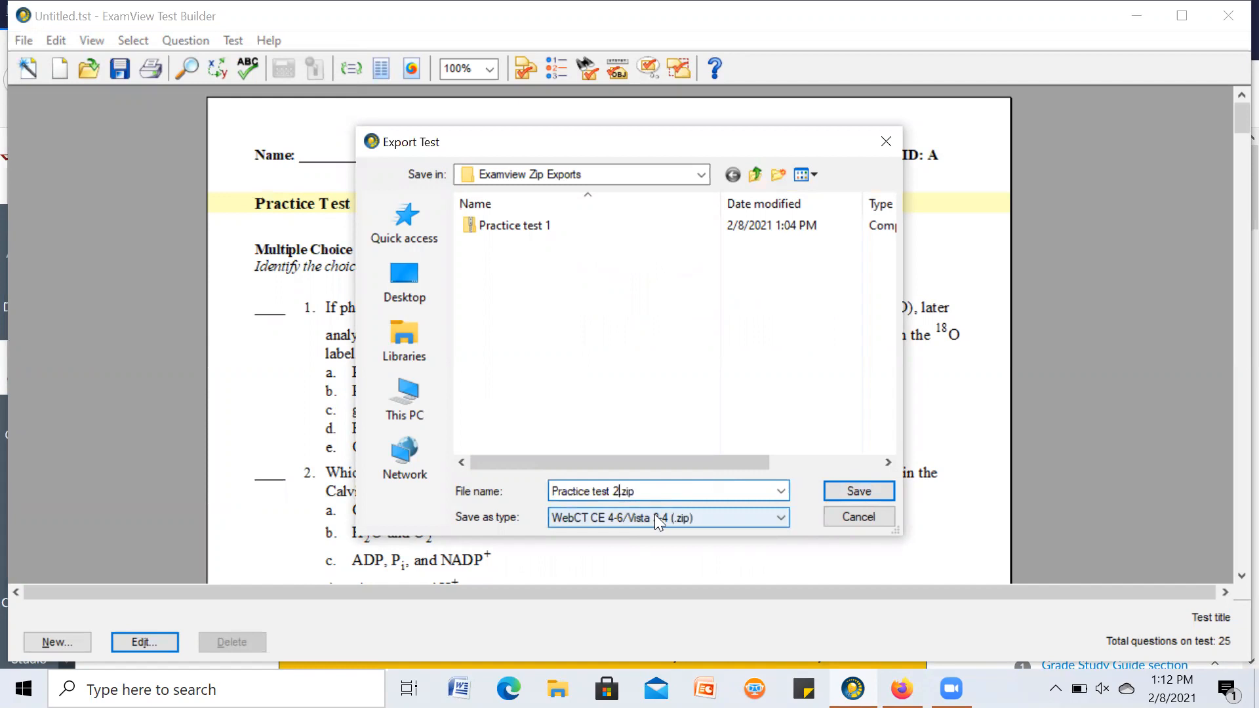
pyautogui.click(647, 492)
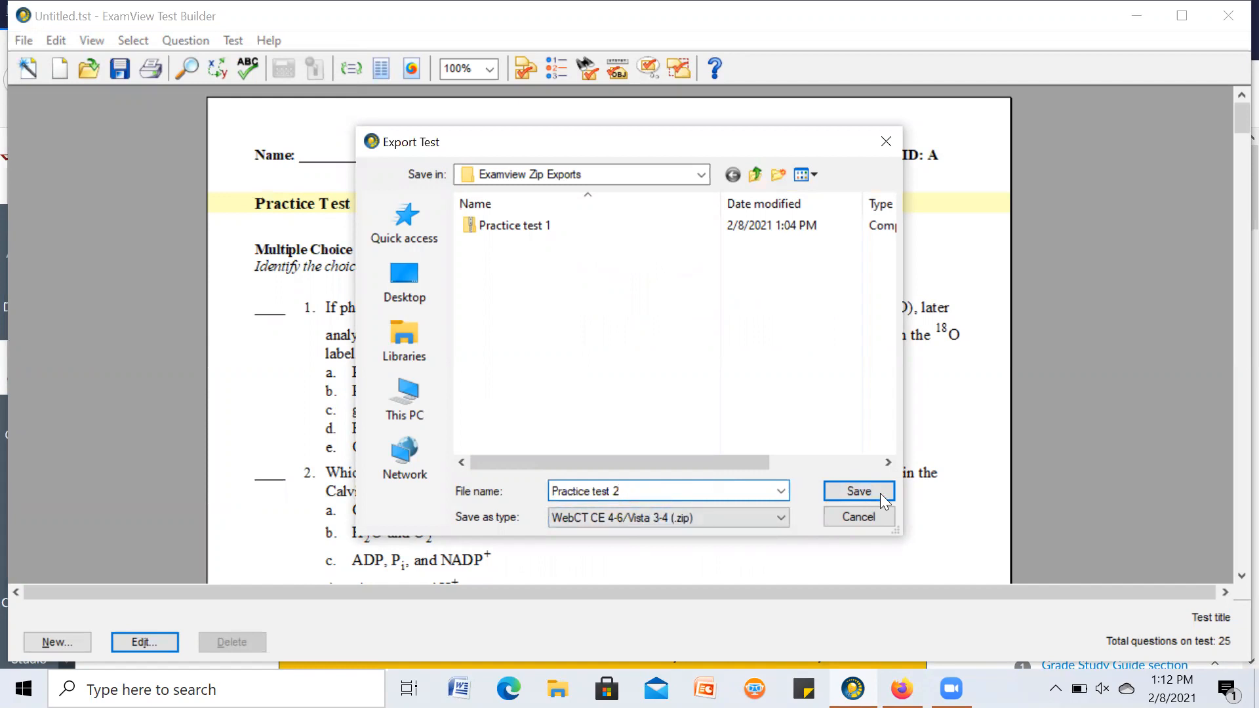
pyautogui.click(855, 485)
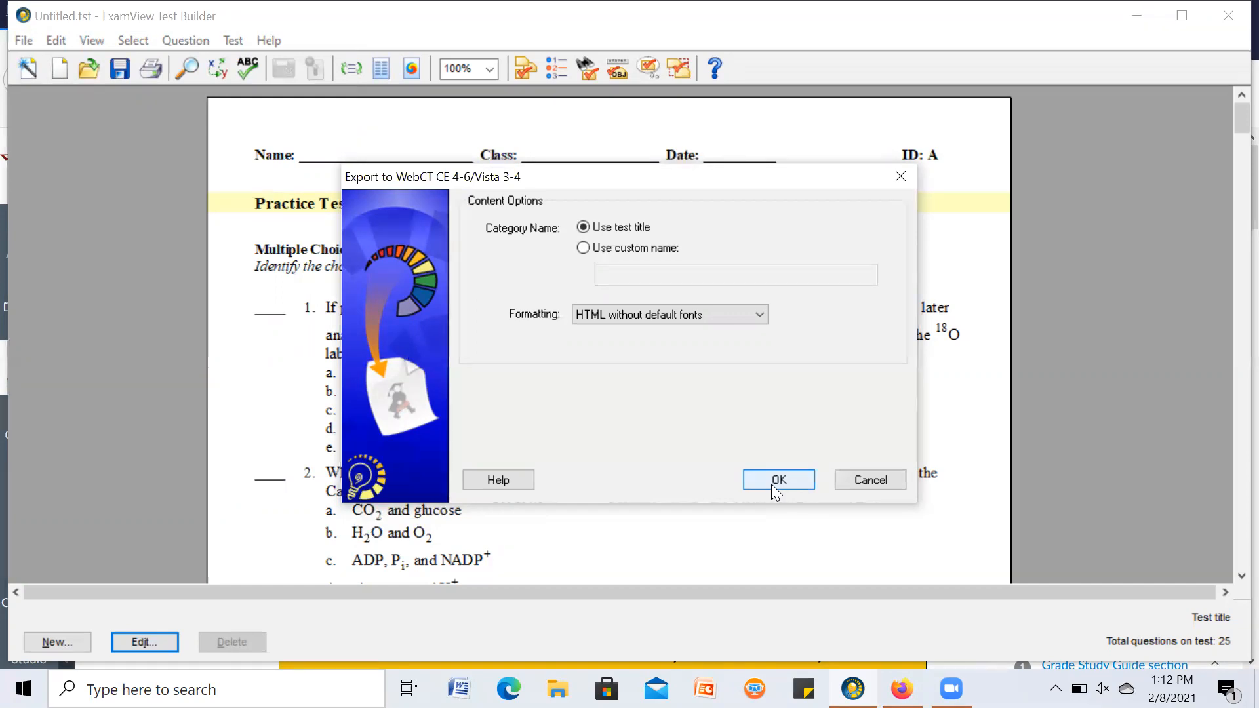
pyautogui.click(771, 483)
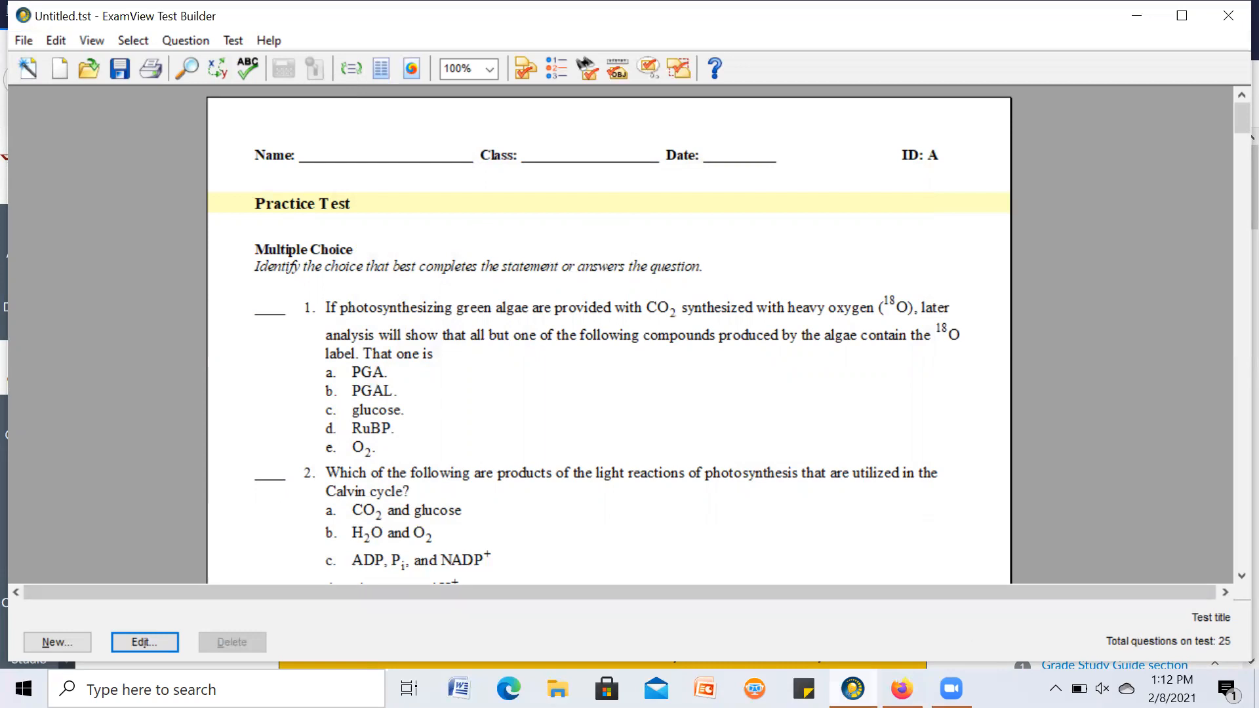
# Step: Switch to the Canvas course in Firefox and open Import Course Content from the course settings
pyautogui.moveTo(852, 688)
pyautogui.click(901, 689)
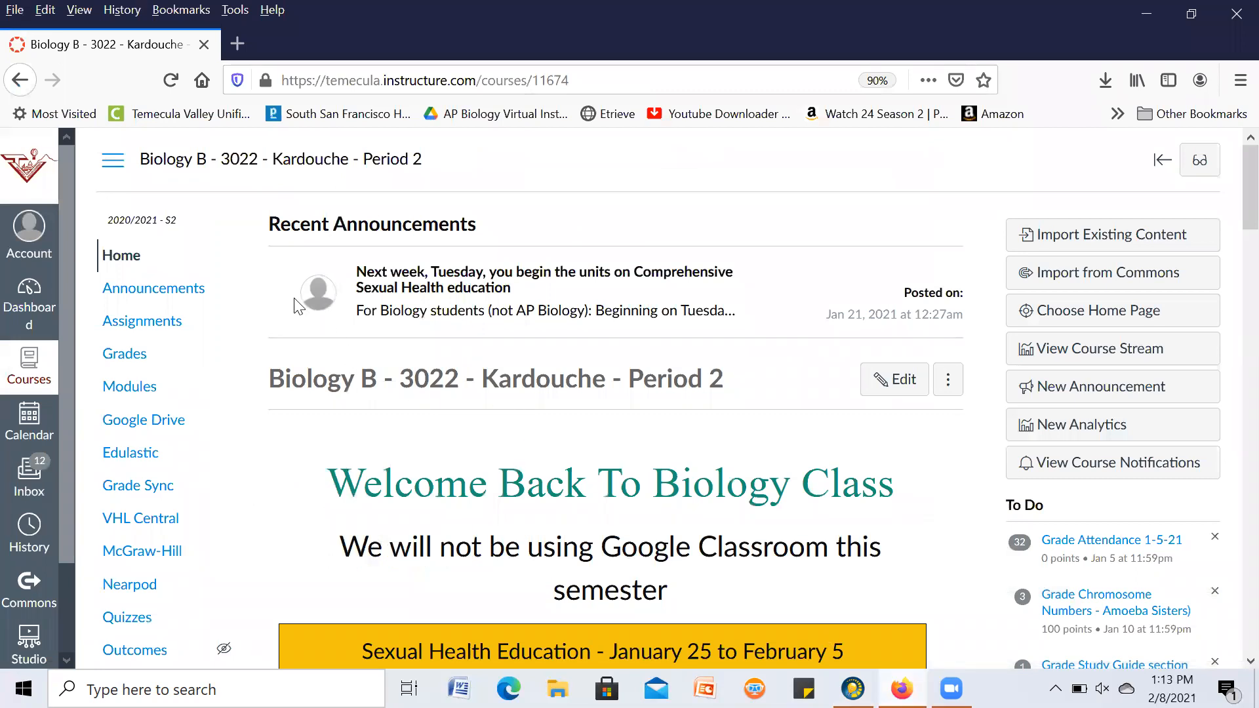
pyautogui.scroll(-10, 291, 310)
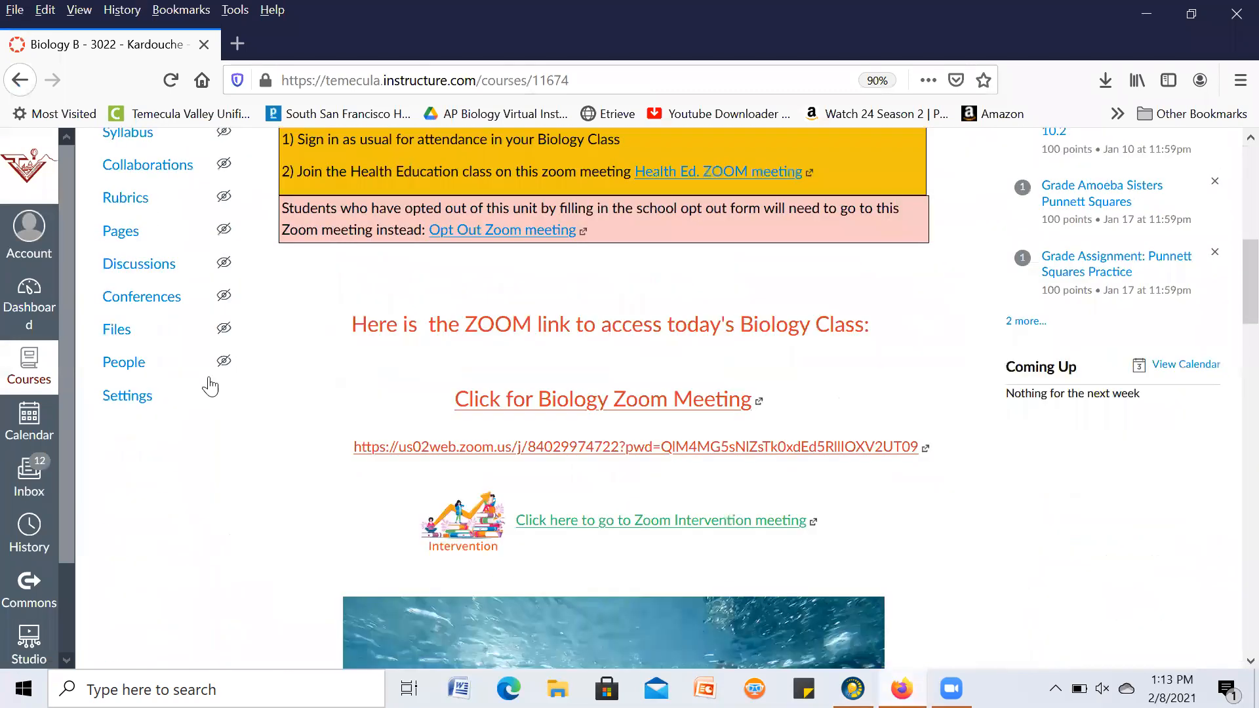
pyautogui.scroll(-1, 210, 387)
pyautogui.click(133, 392)
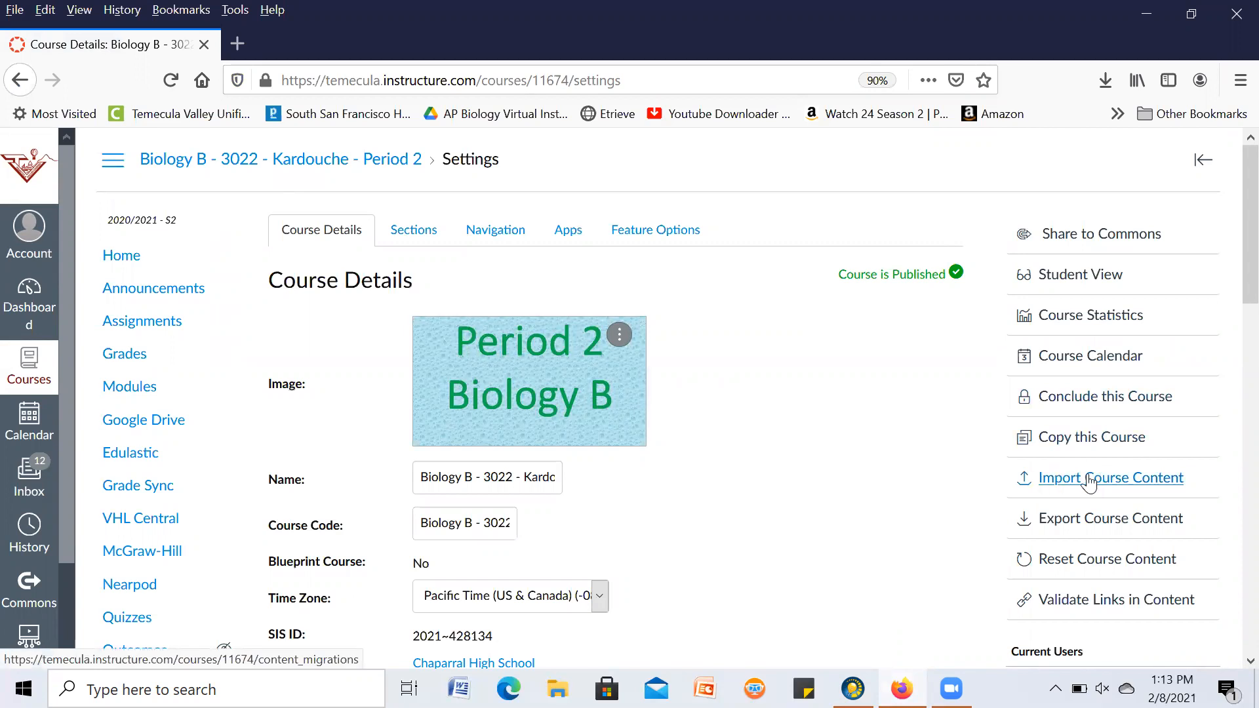
pyautogui.click(1100, 478)
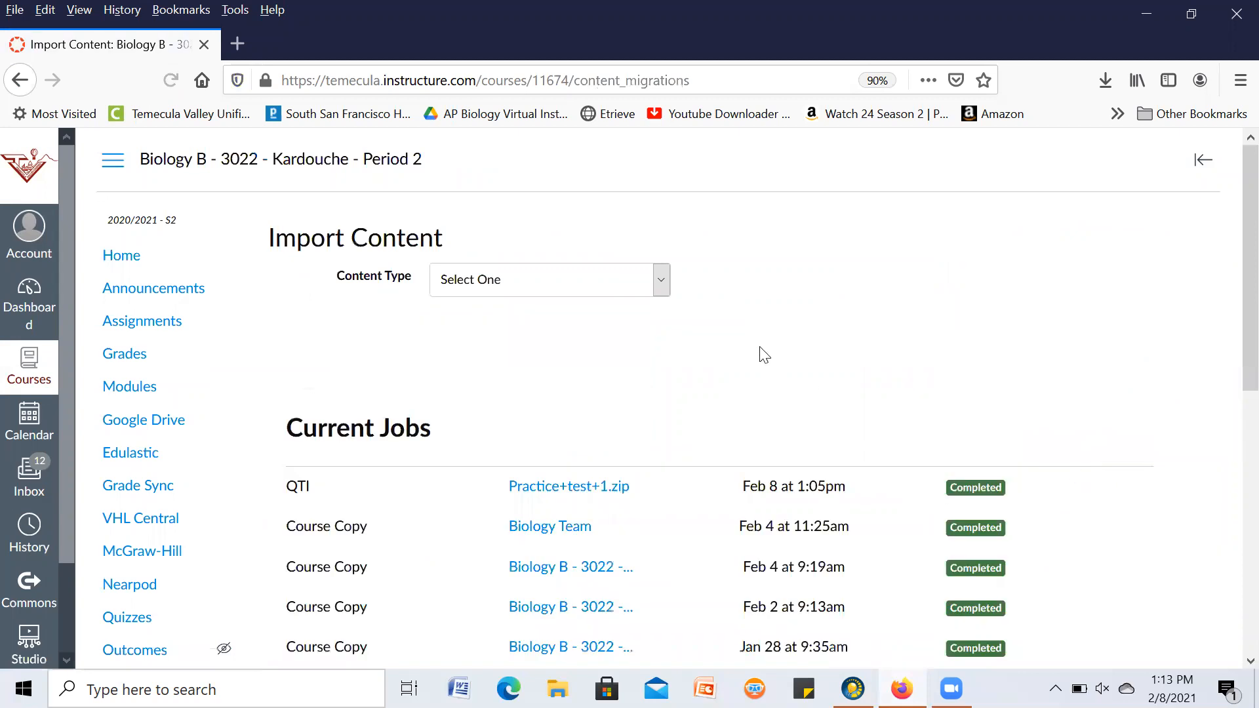
# Step: Import the "Practice test 2" zip from the Examview Zip Exports folder as a QTI .zip file
pyautogui.click(661, 280)
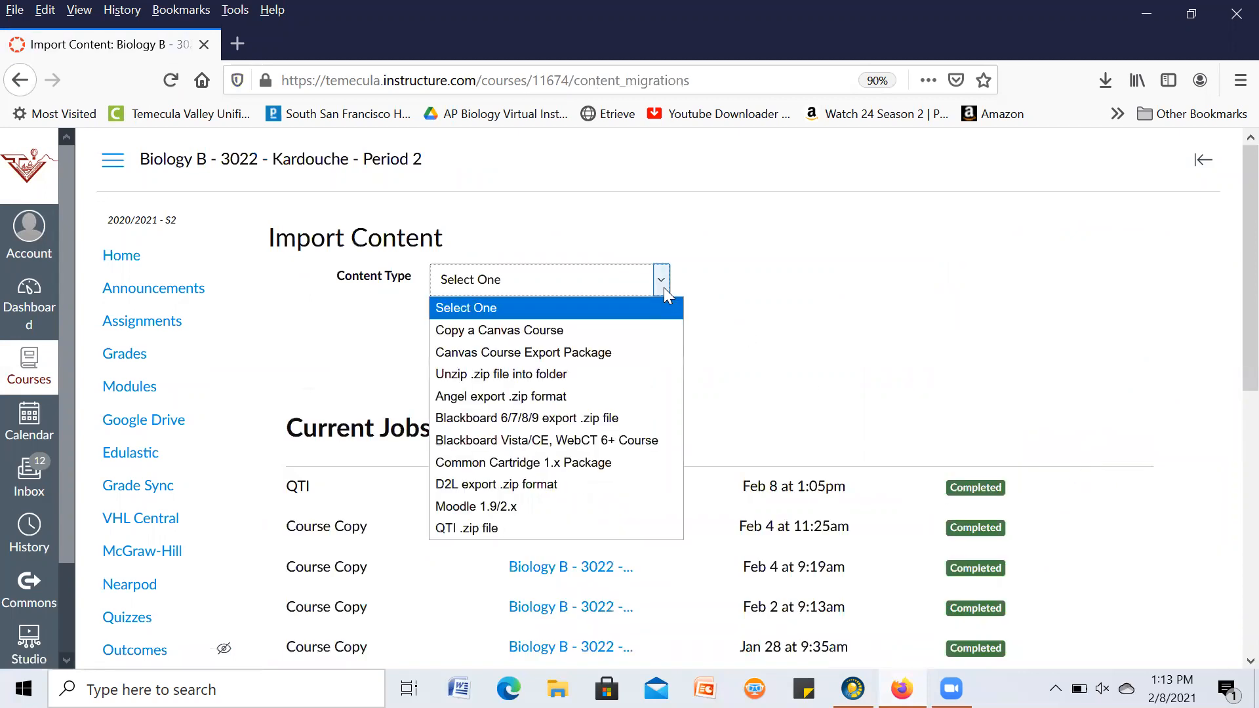
pyautogui.click(521, 529)
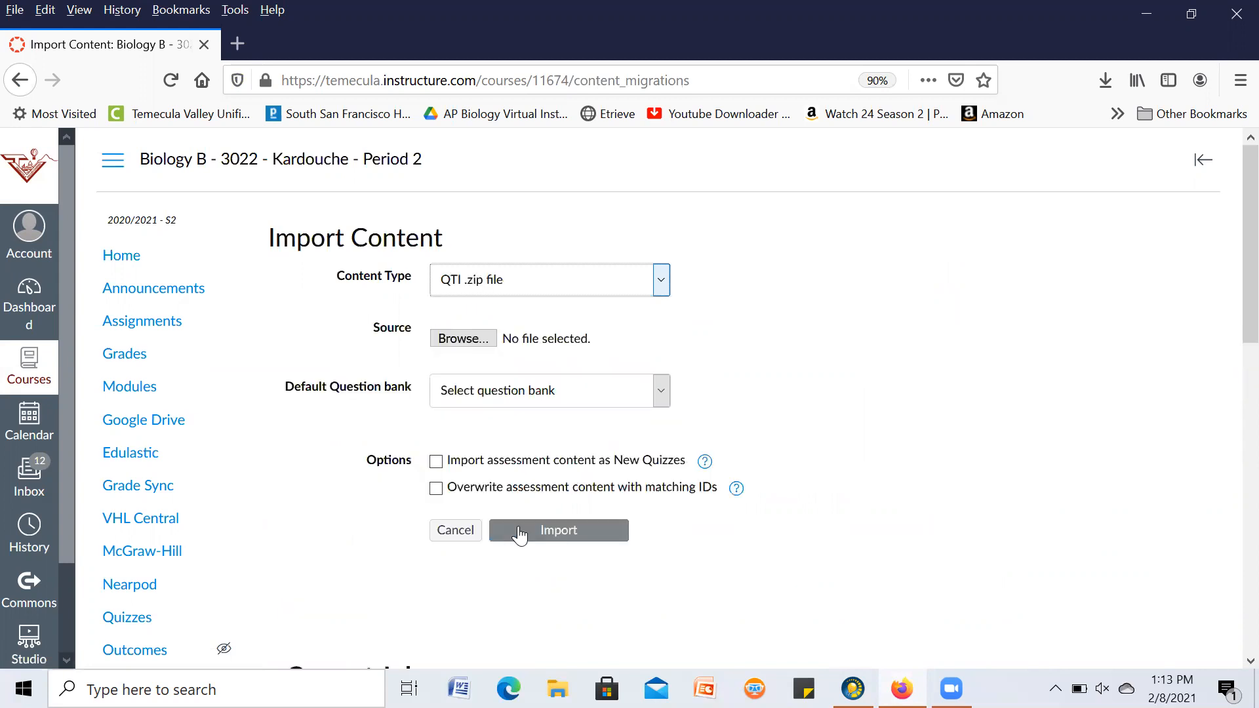
pyautogui.click(464, 339)
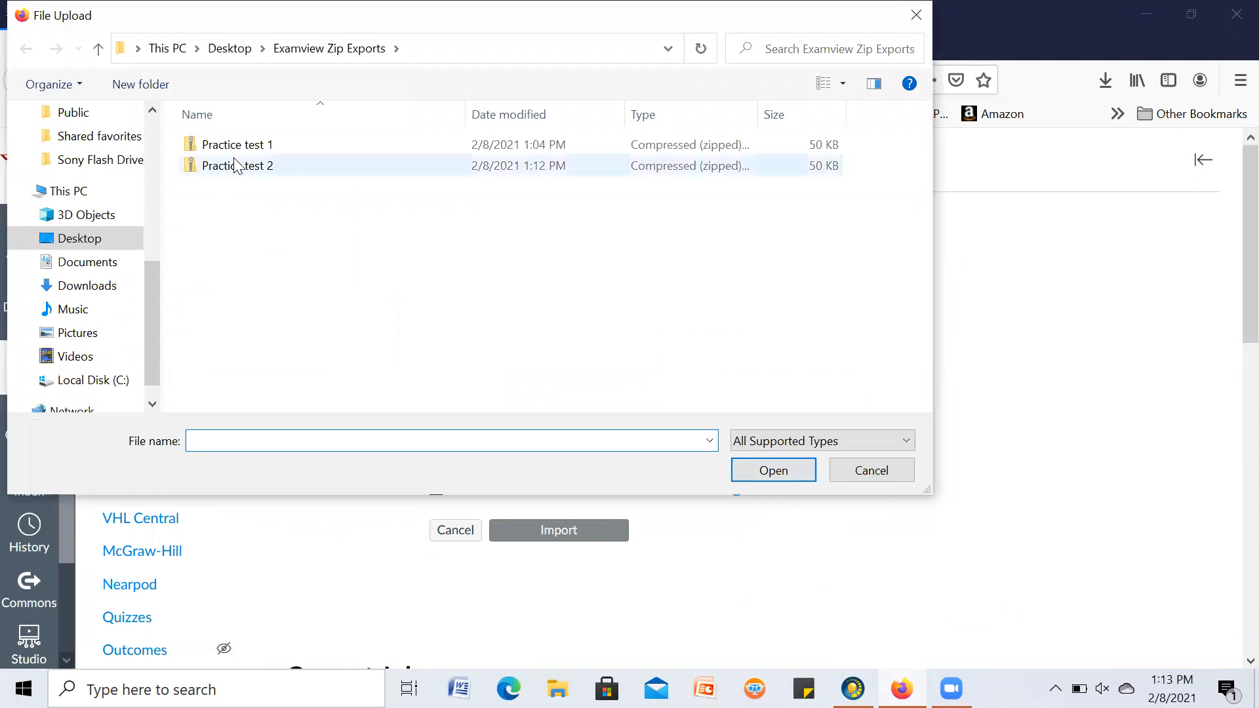
pyautogui.click(221, 167)
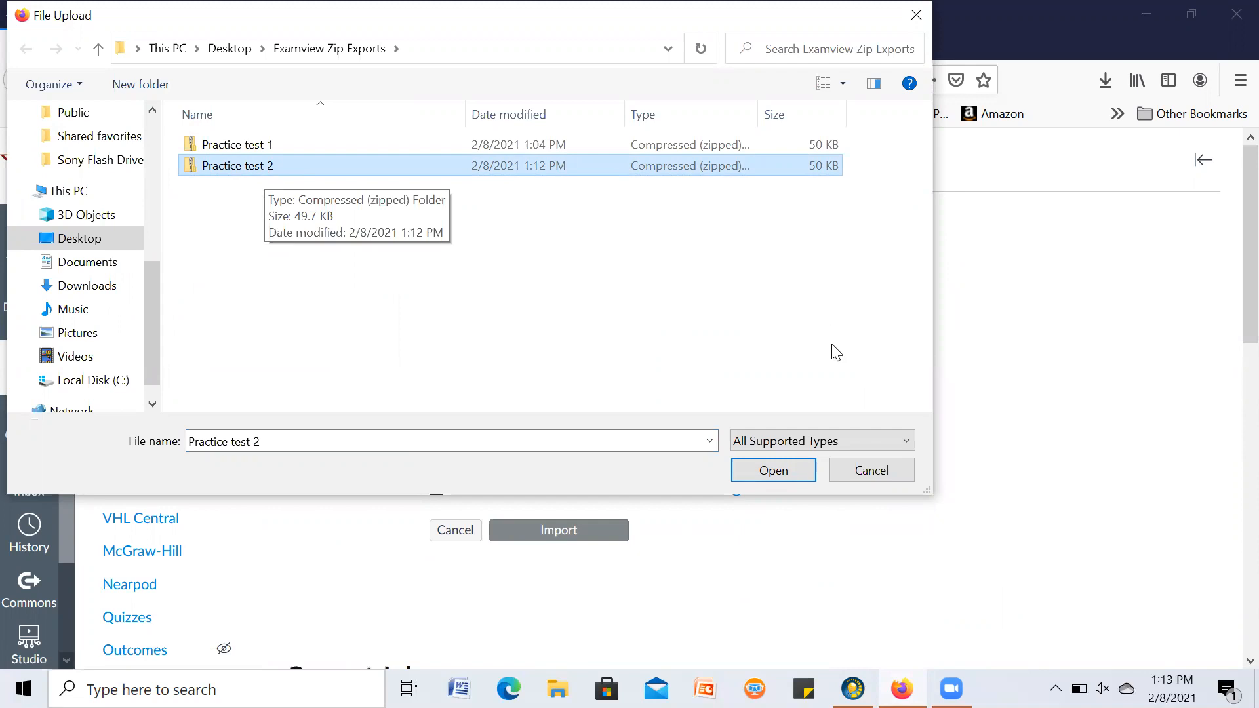
pyautogui.click(780, 469)
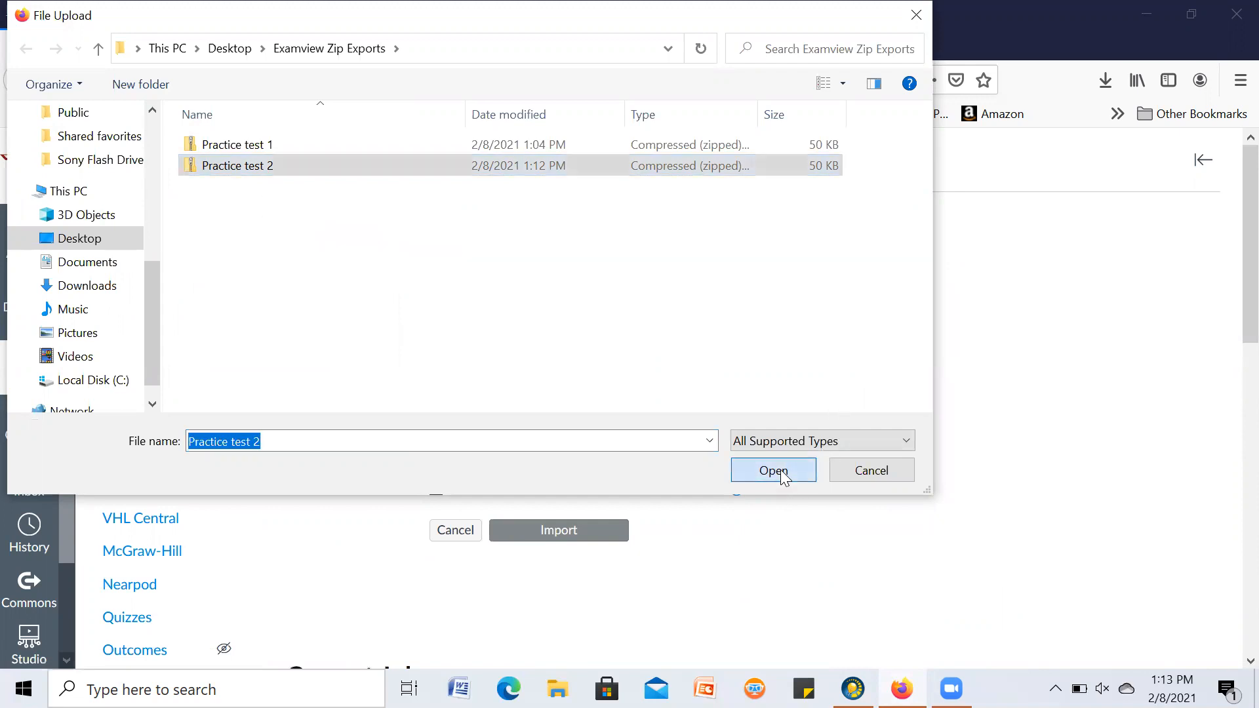
pyautogui.click(573, 529)
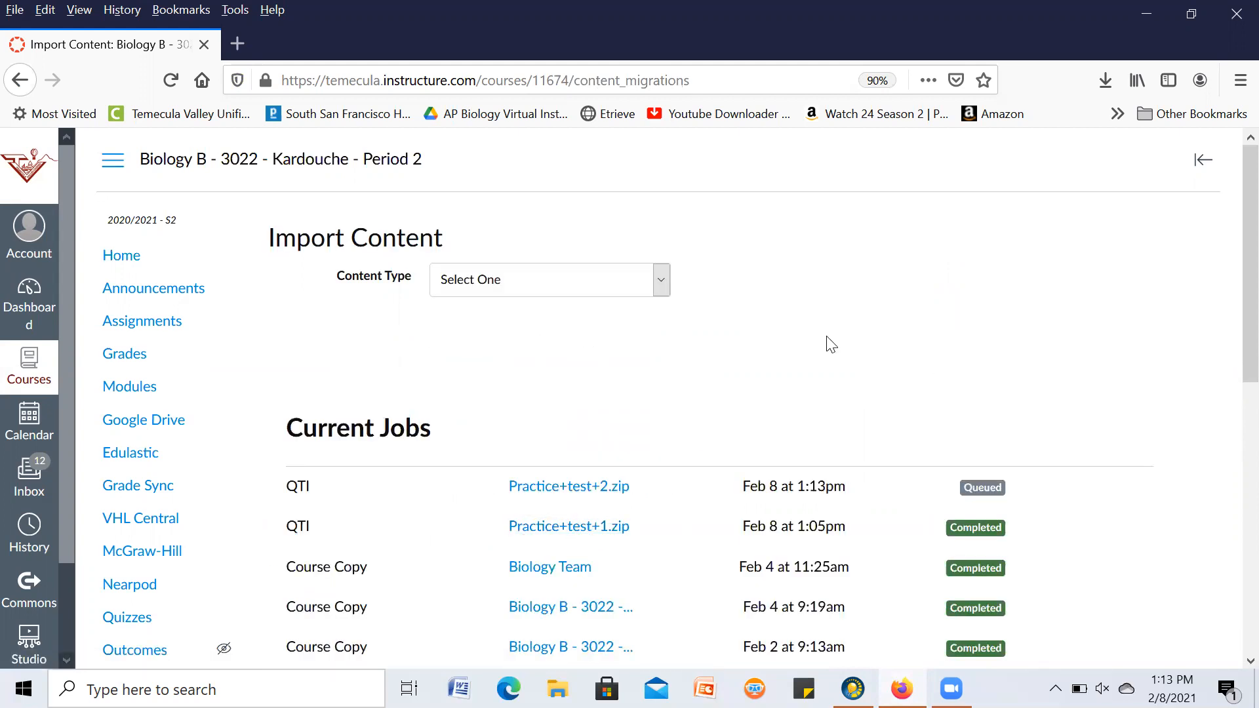
# Step: Open the newly imported Unnamed Quiz from the course's quiz list
pyautogui.scroll(-4, 828, 339)
pyautogui.scroll(-4, 821, 346)
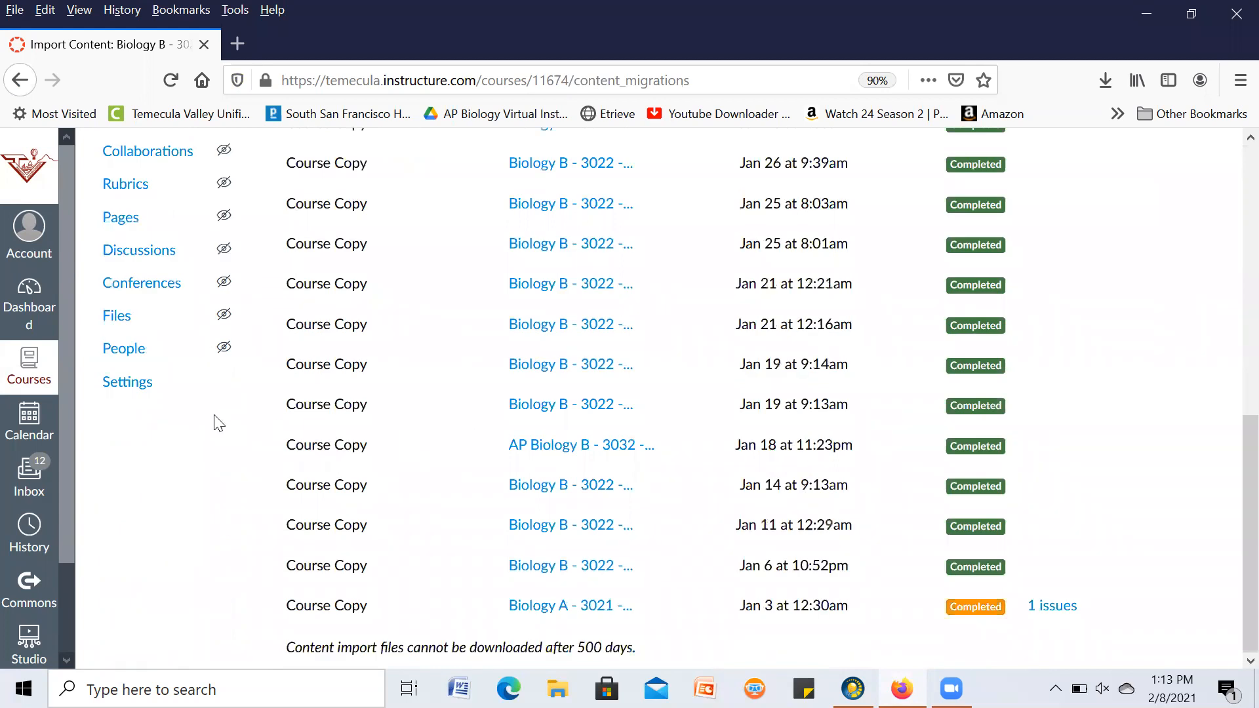
pyautogui.scroll(2, 195, 415)
pyautogui.scroll(1, 195, 416)
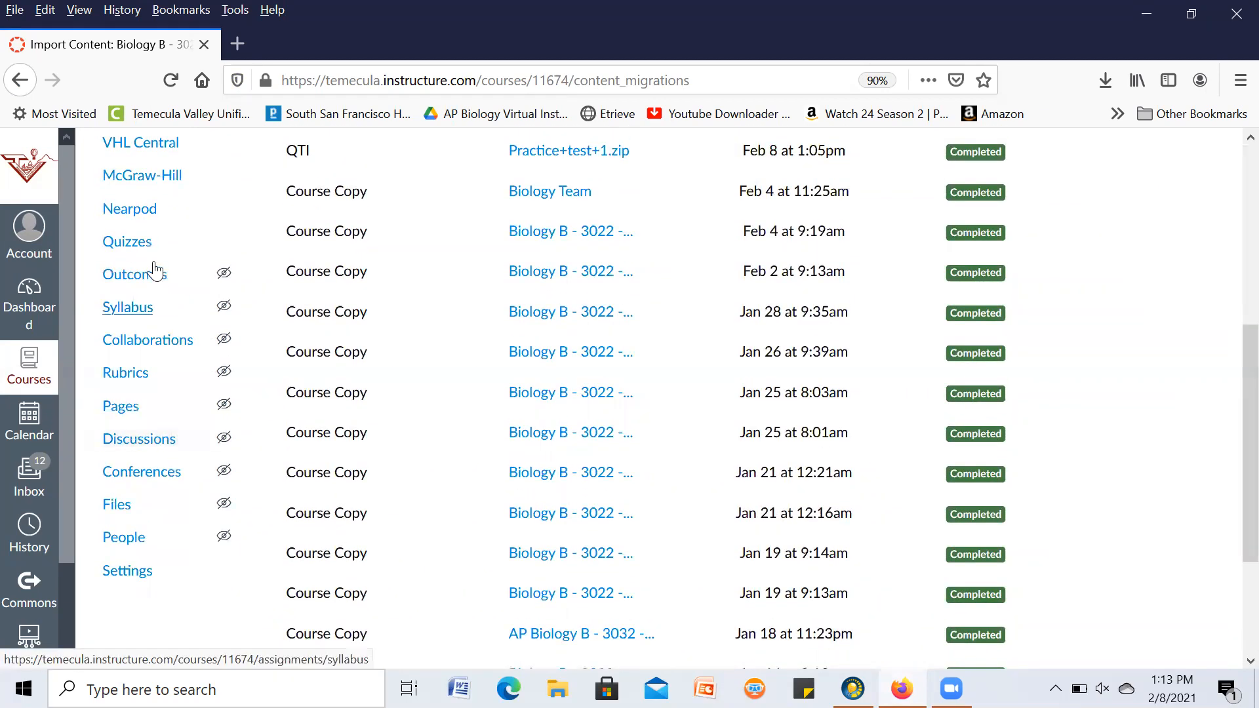
pyautogui.click(131, 244)
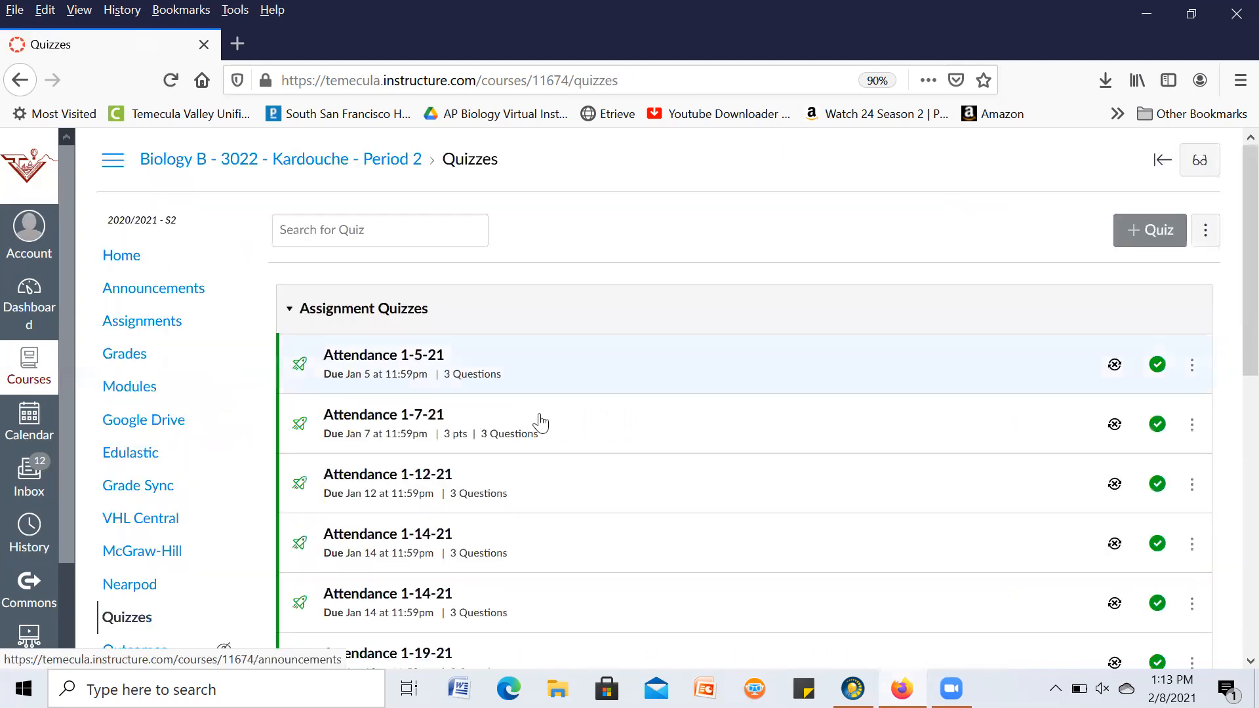
pyautogui.scroll(-9, 541, 433)
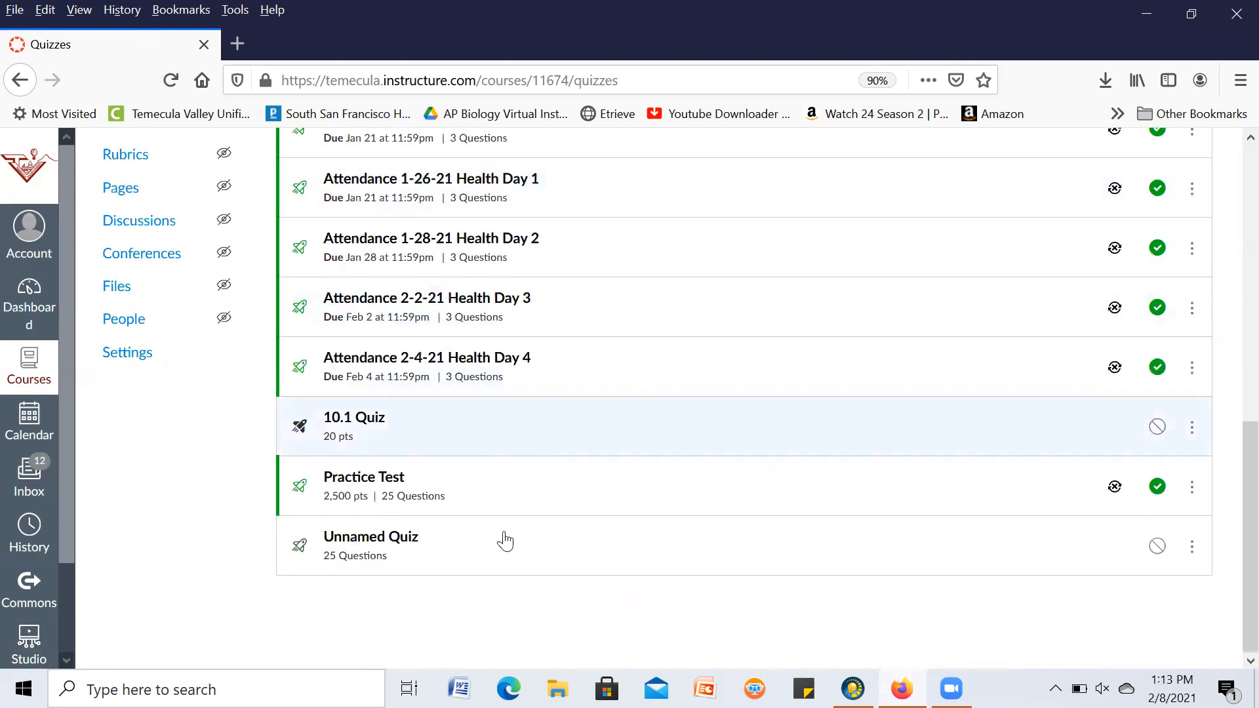
pyautogui.click(371, 544)
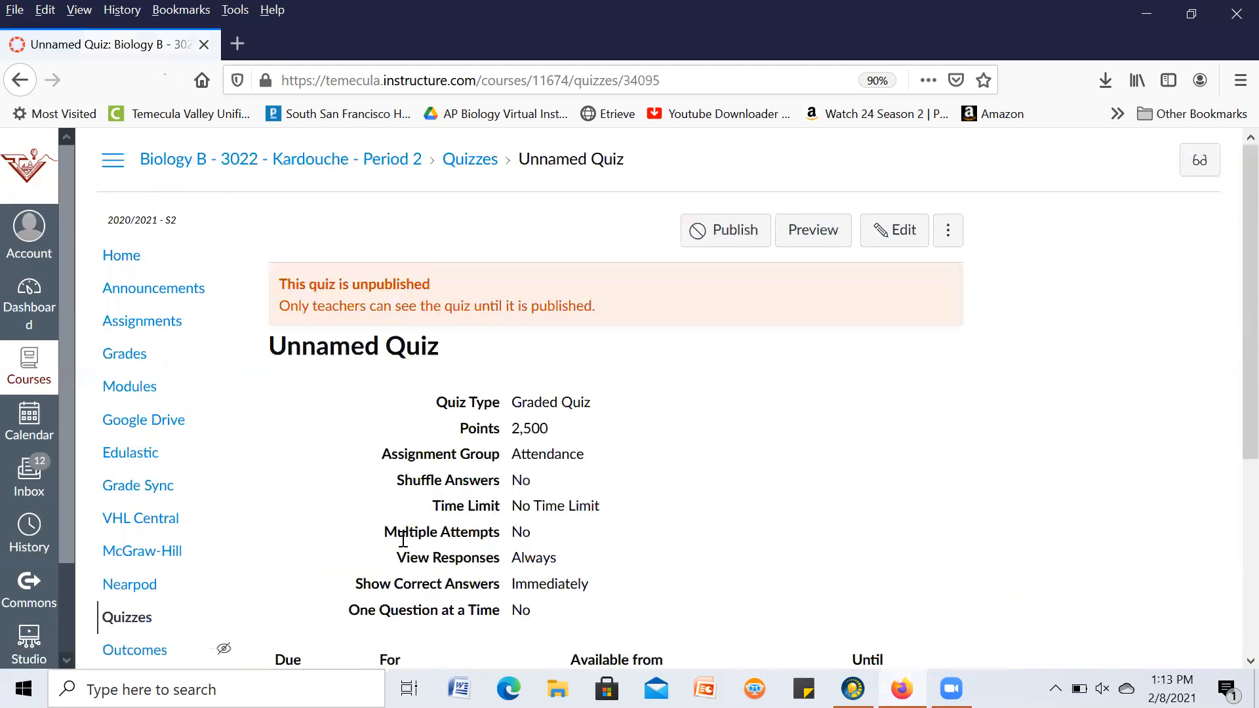
# Step: Rename the unnamed quiz as "Practice test 1" and save it without publishing
pyautogui.click(890, 240)
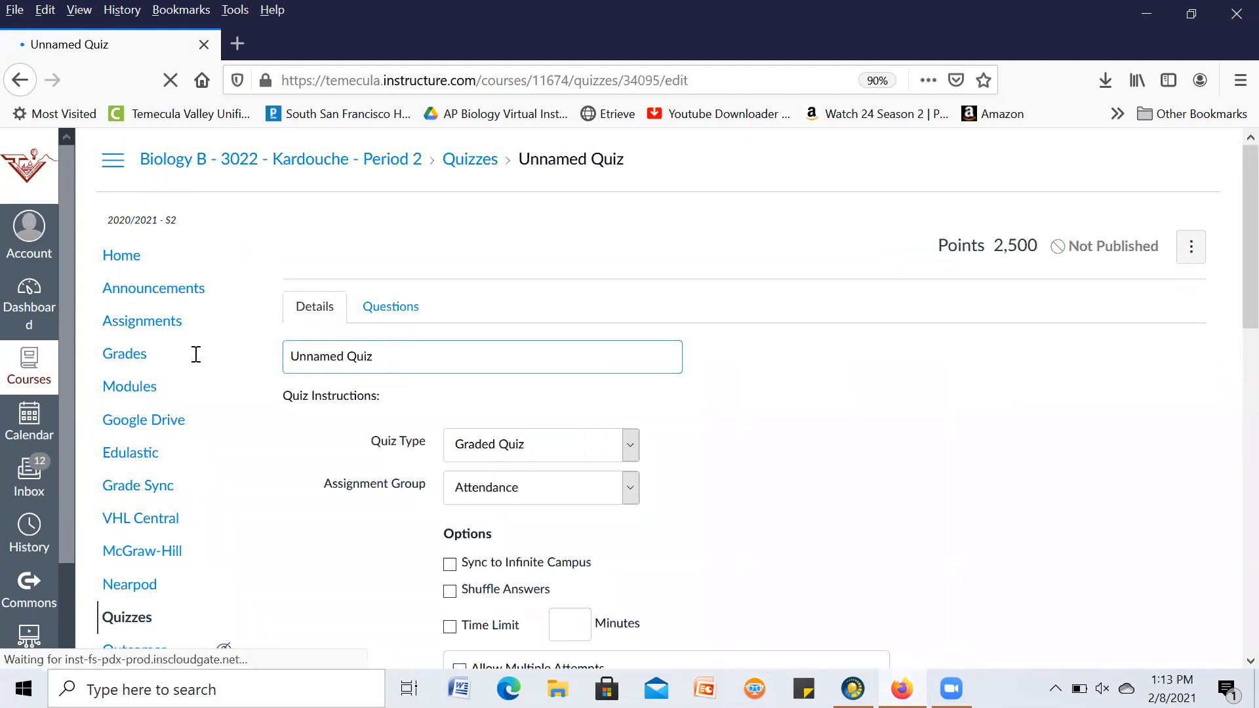
pyautogui.tripleClick(339, 355)
pyautogui.write('Practice test 1')
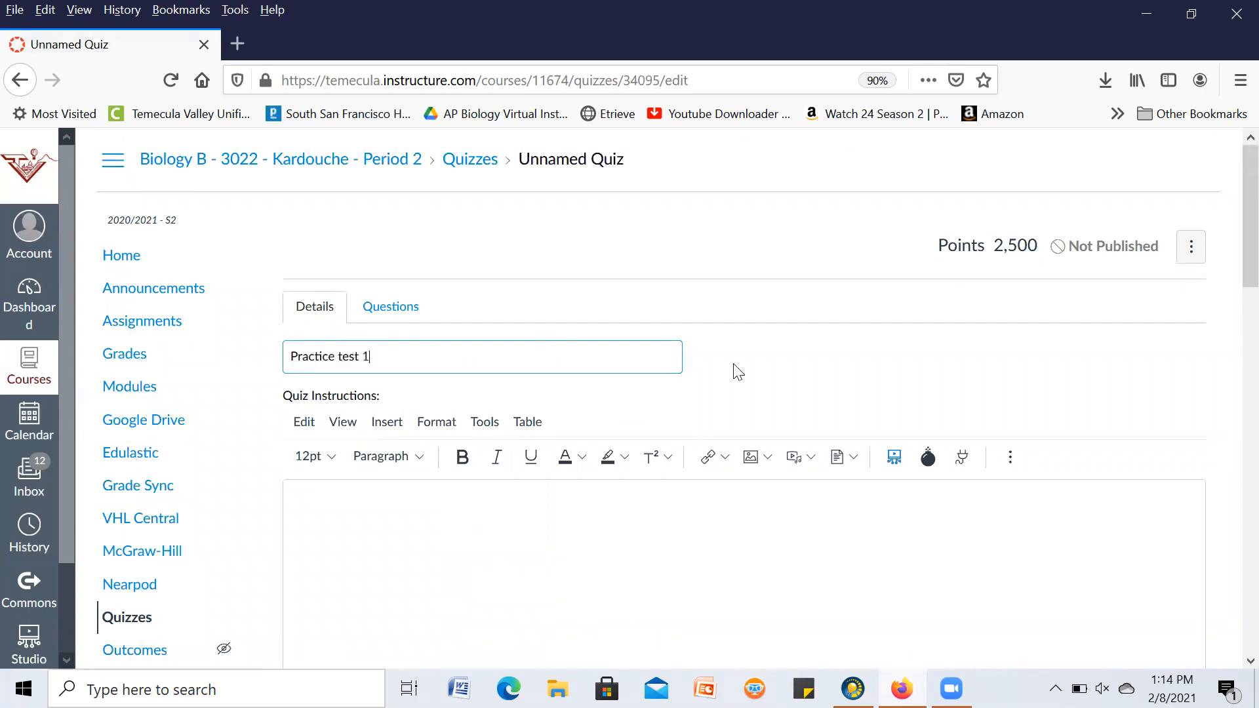
pyautogui.scroll(-3, 977, 402)
pyautogui.scroll(-3, 977, 402)
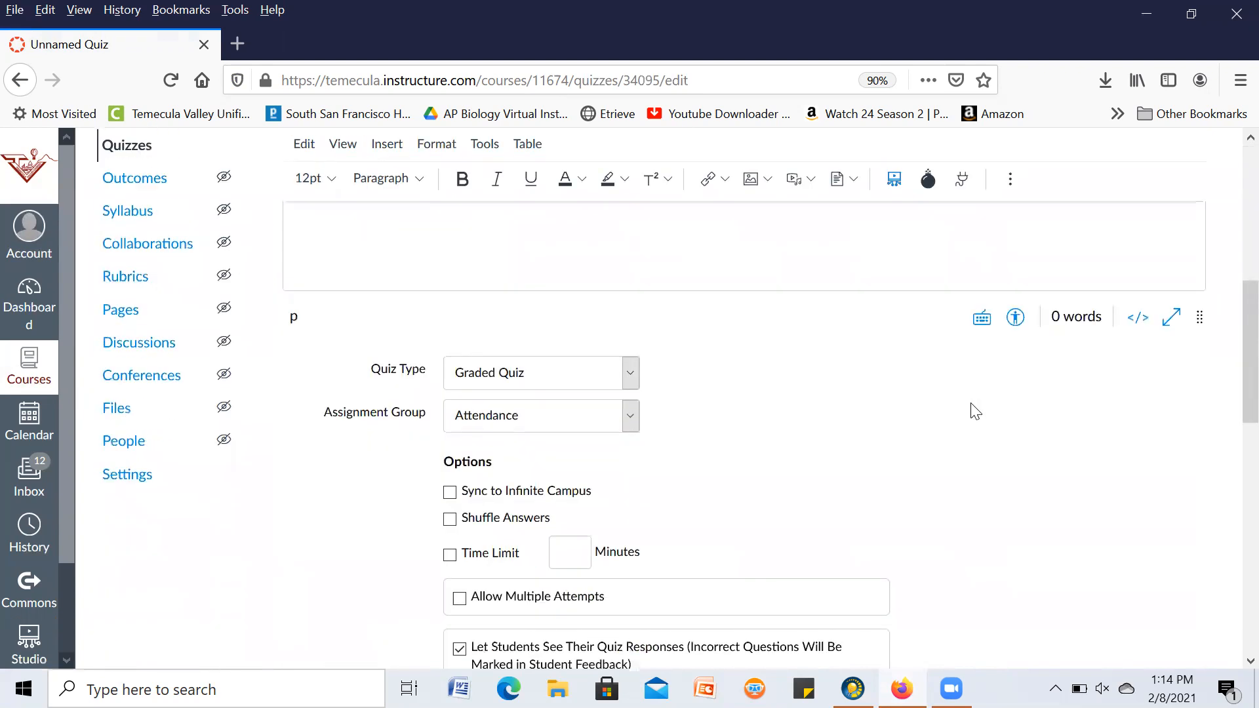
pyautogui.scroll(-10, 635, 488)
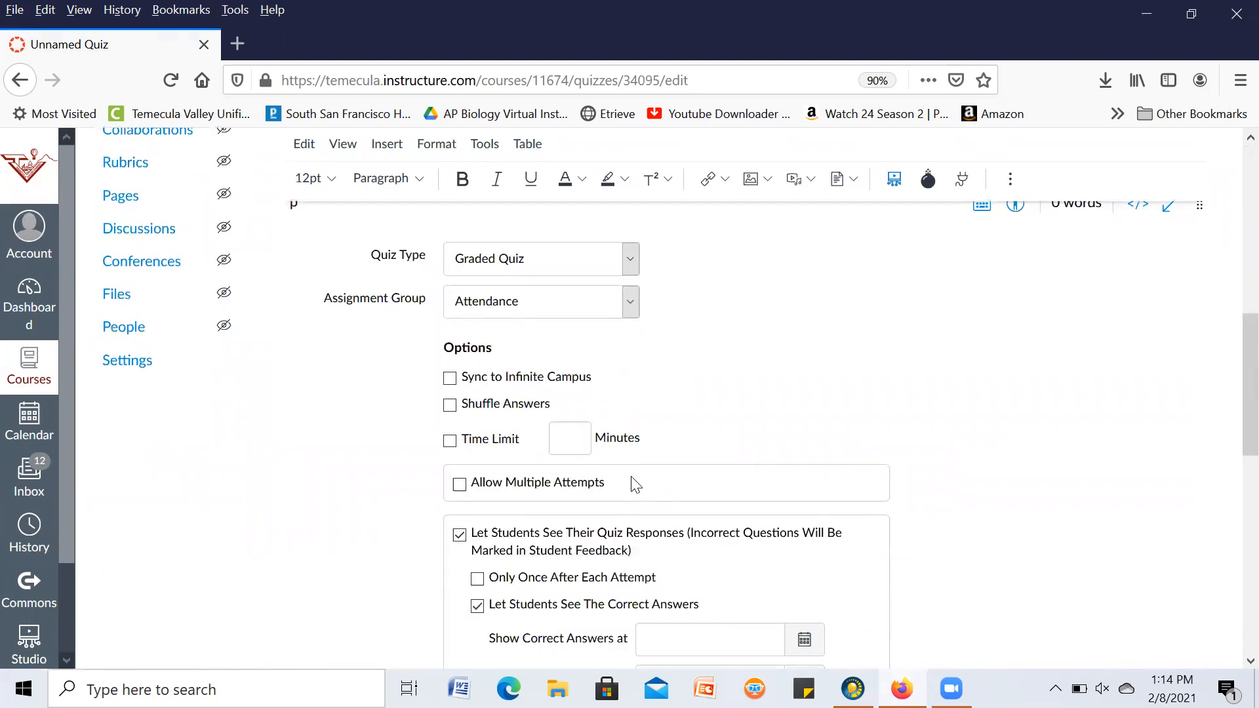
pyautogui.scroll(-1, 633, 461)
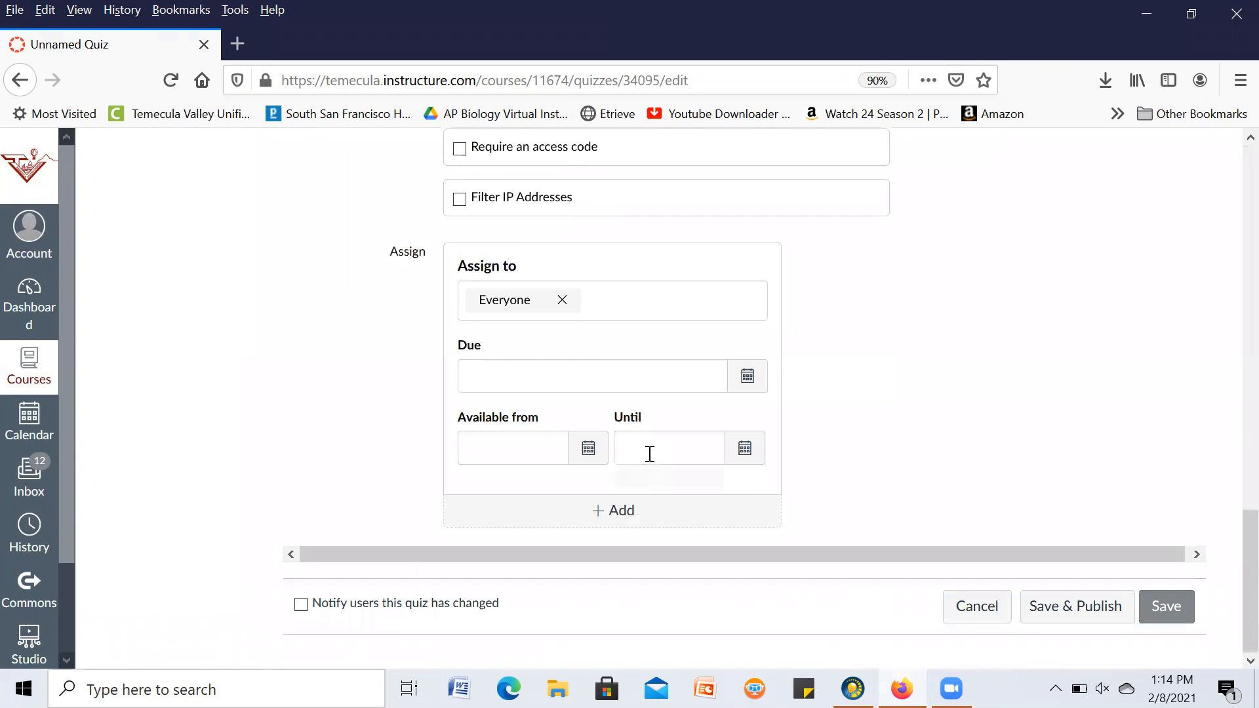
pyautogui.click(1167, 609)
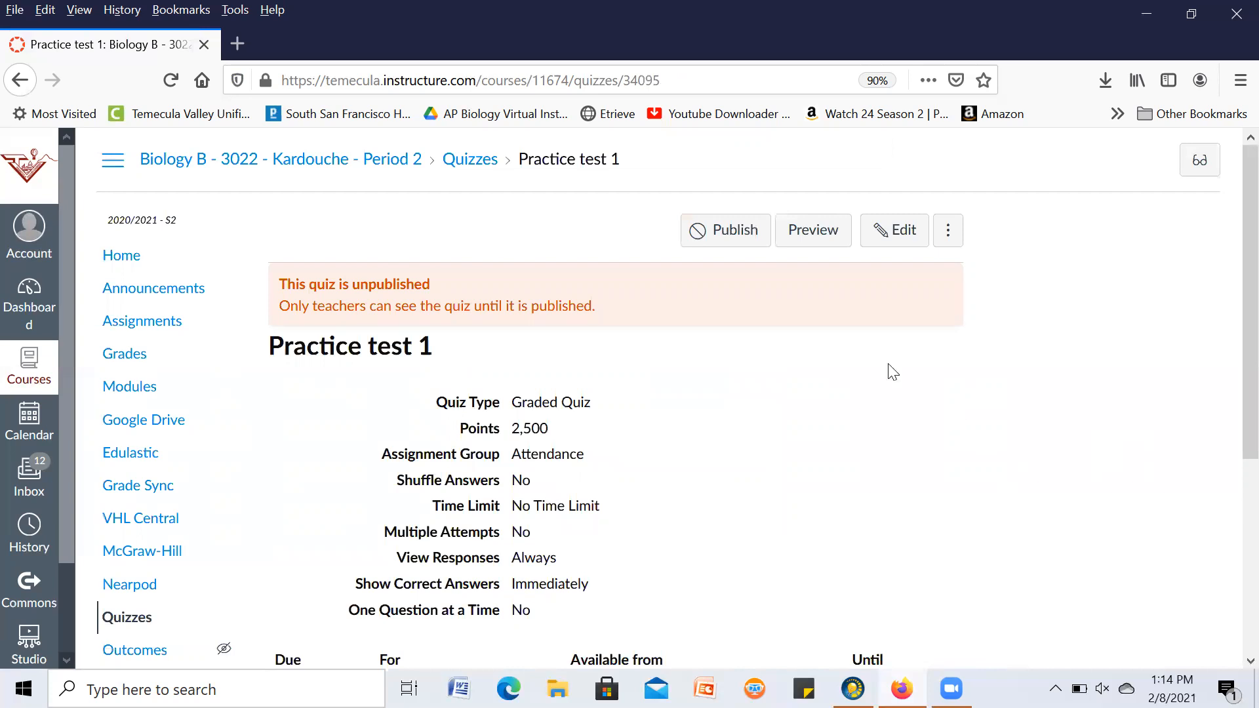
# Step: Preview the quiz and check how the imported questions, answer choices and figures display
pyautogui.click(813, 241)
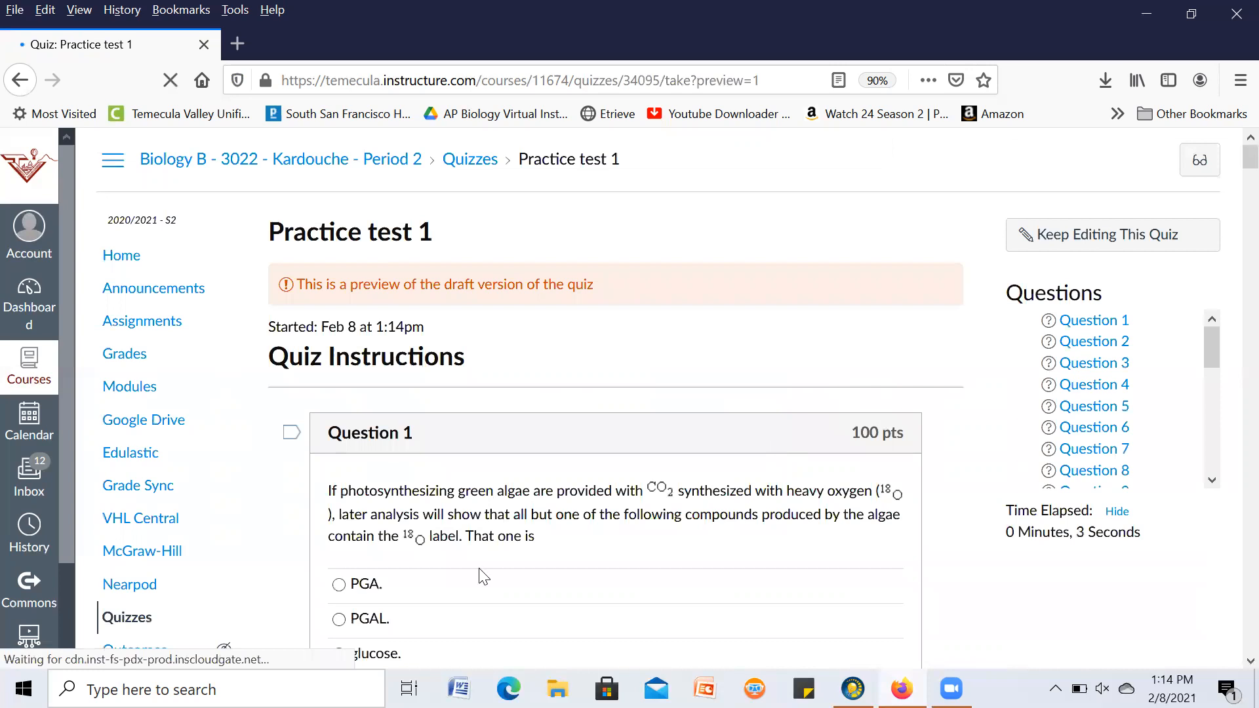
pyautogui.scroll(-3, 493, 539)
pyautogui.scroll(-15, 493, 539)
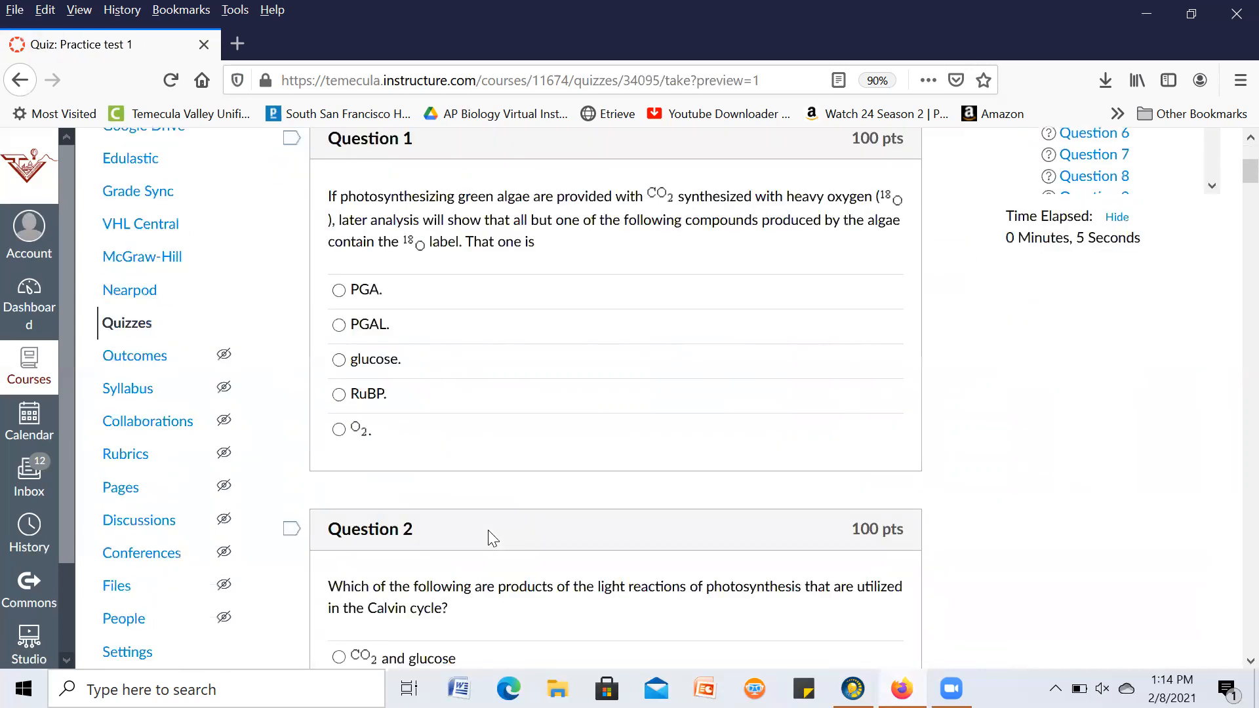
pyautogui.scroll(-12, 488, 532)
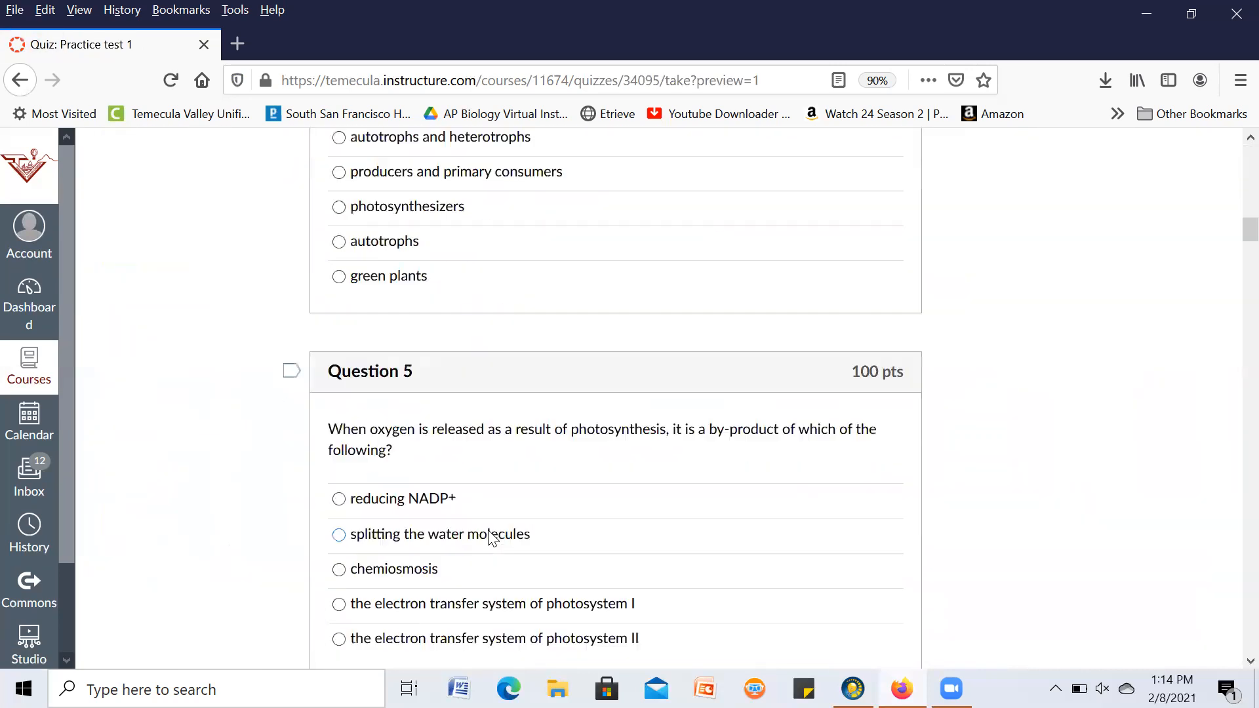
pyautogui.scroll(-4, 491, 534)
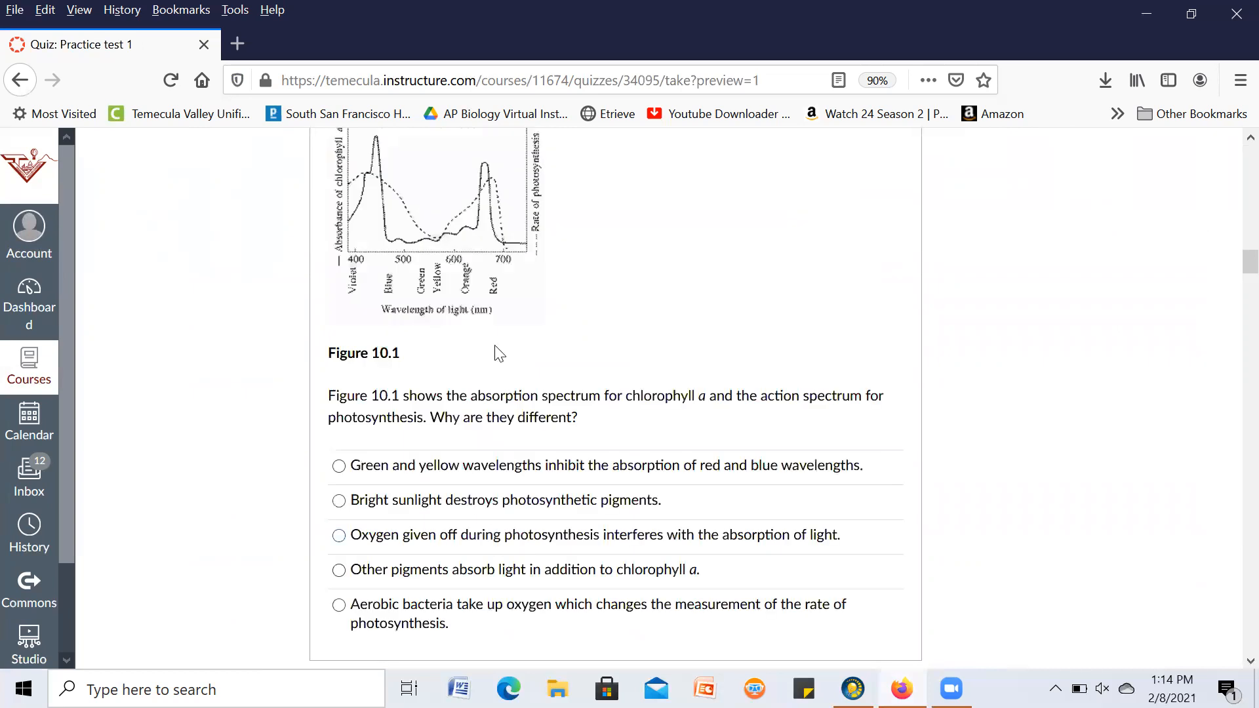
pyautogui.scroll(-1, 506, 354)
pyautogui.scroll(-4, 524, 380)
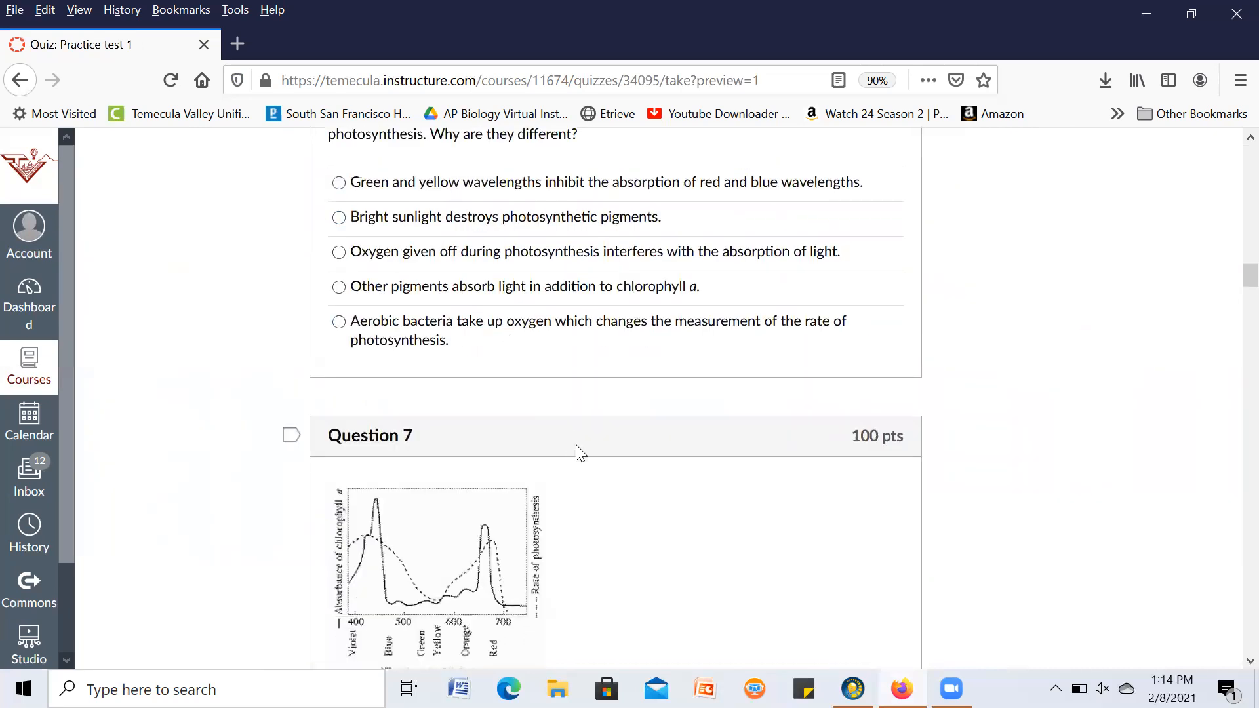
# Step: Leave the preview of Practice test 1, resume editing the quiz and show its list of questions
pyautogui.scroll(6, 578, 450)
pyautogui.scroll(9, 580, 454)
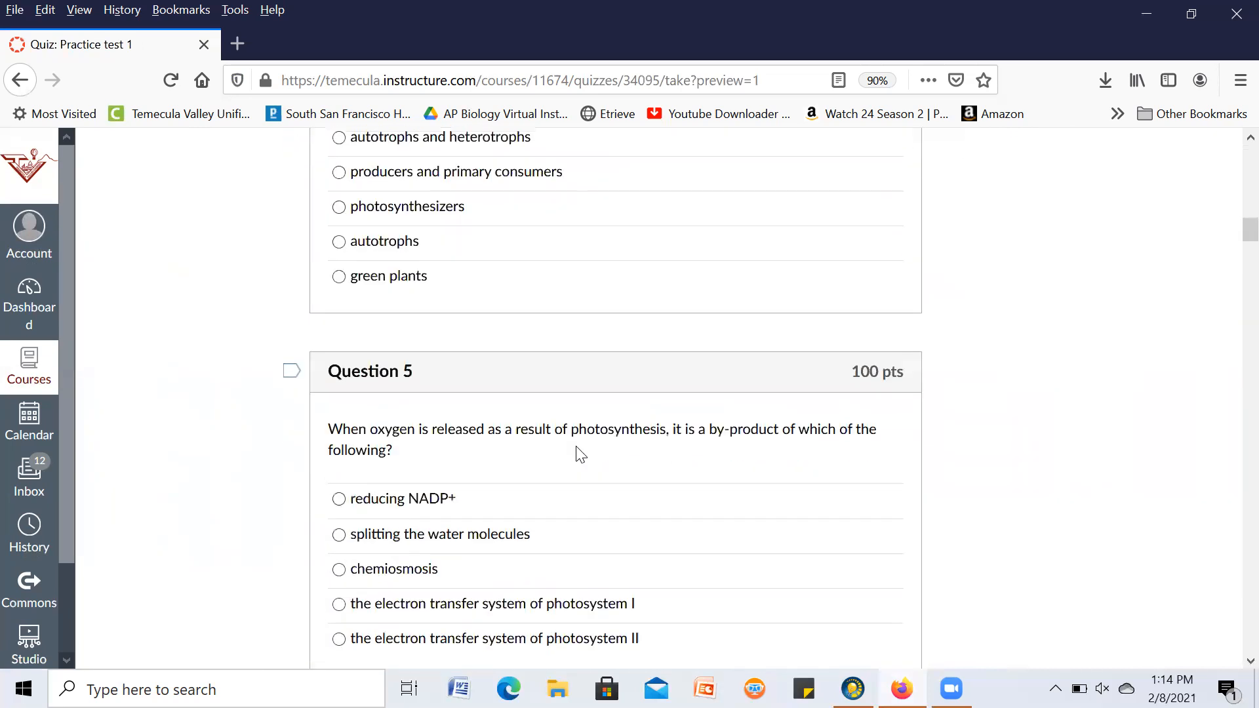
pyautogui.scroll(15, 579, 452)
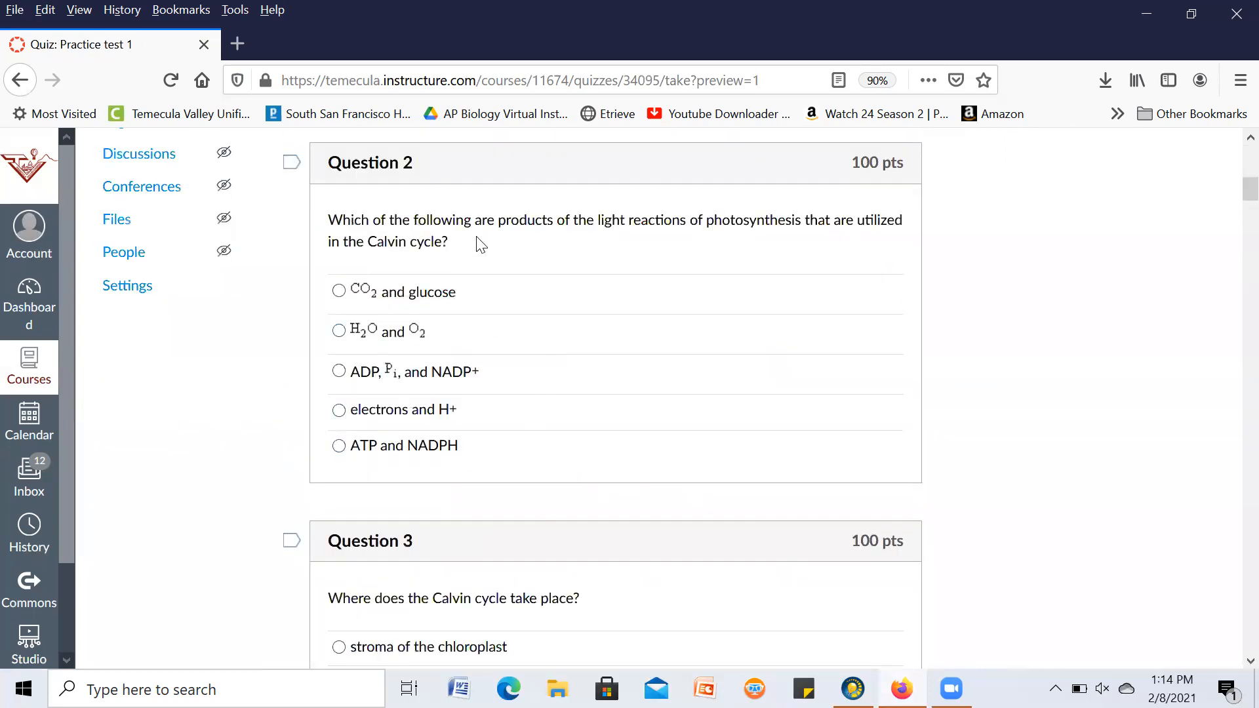
pyautogui.scroll(6, 654, 518)
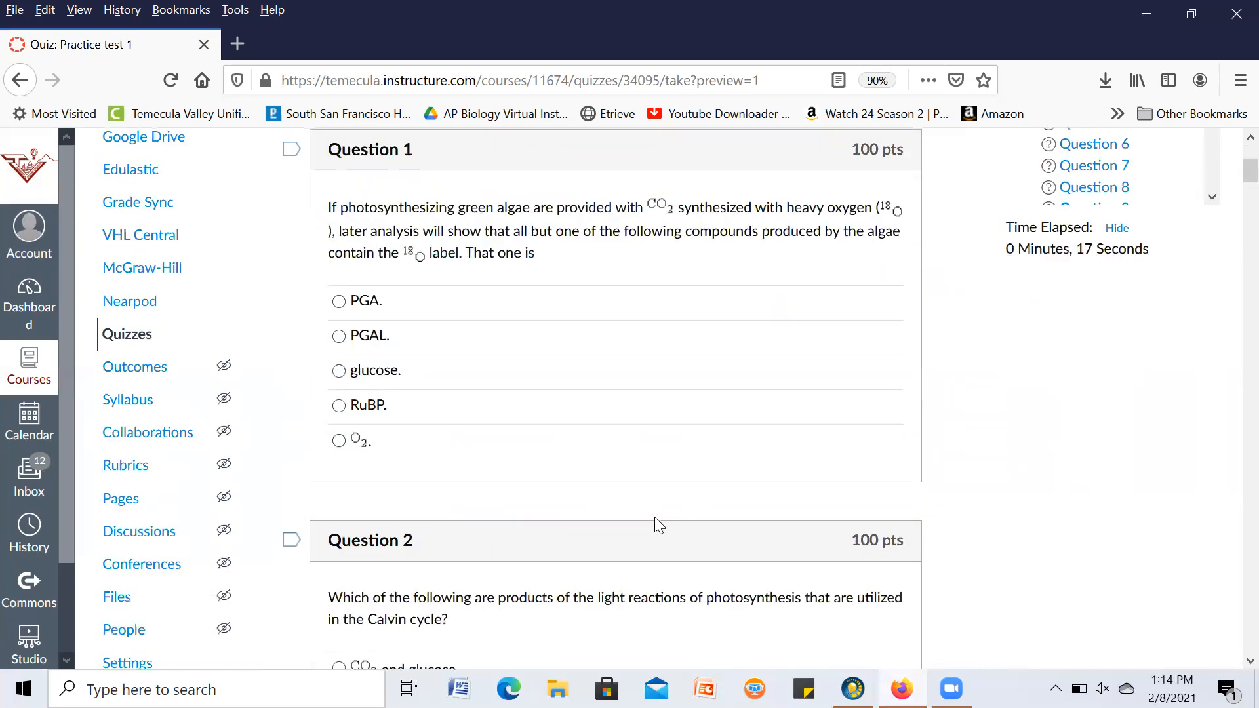
pyautogui.scroll(5, 654, 517)
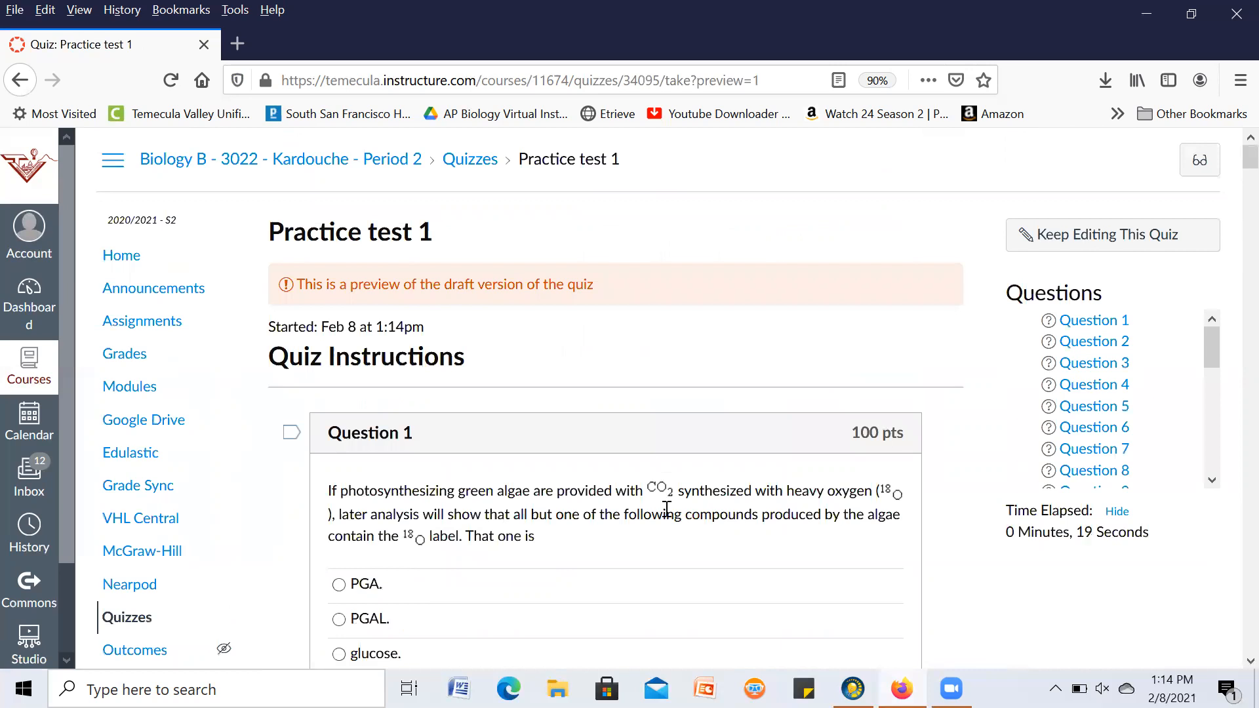
pyautogui.click(1119, 240)
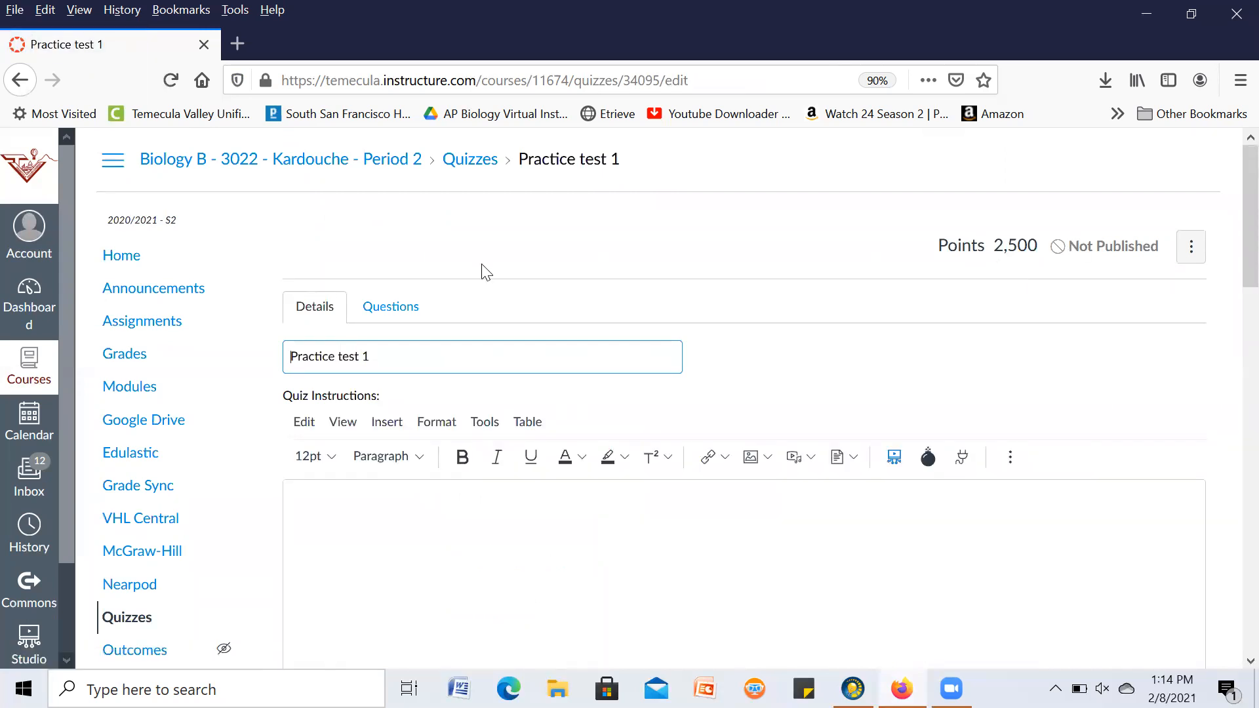
pyautogui.click(401, 308)
pyautogui.moveTo(962, 479)
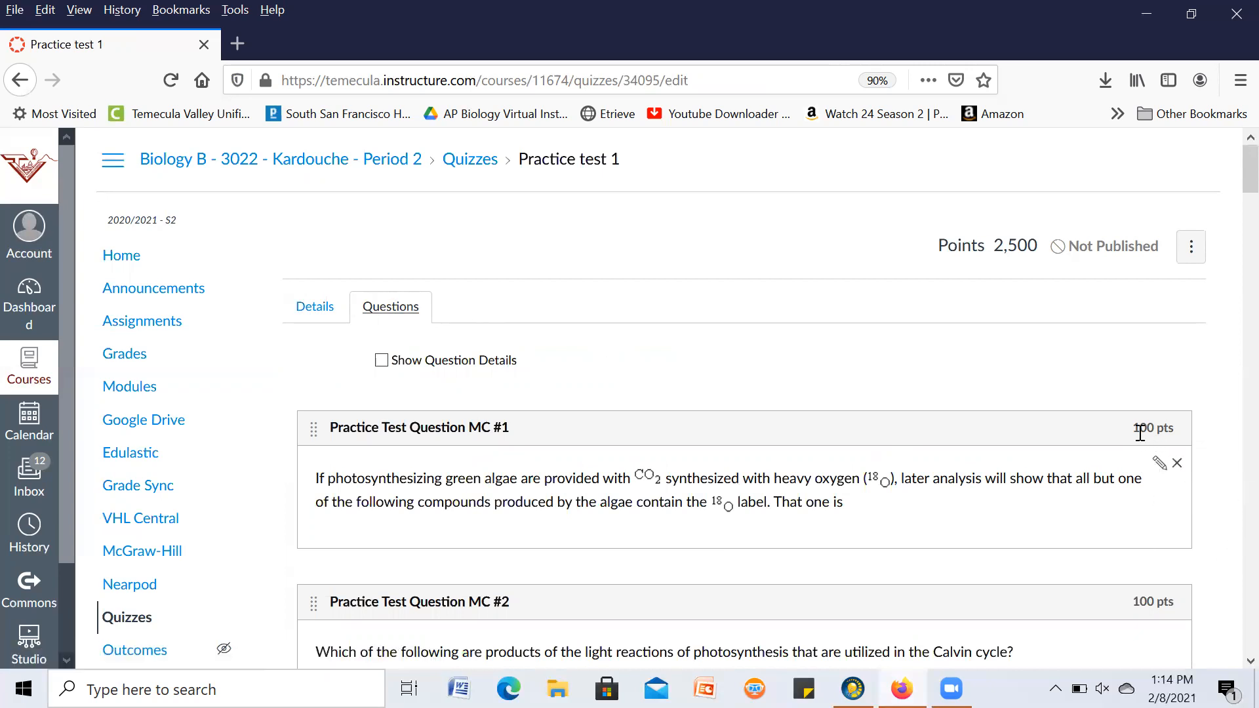
# Step: Open Practice Test Question MC #1 for editing and set its points to 2
pyautogui.click(1159, 467)
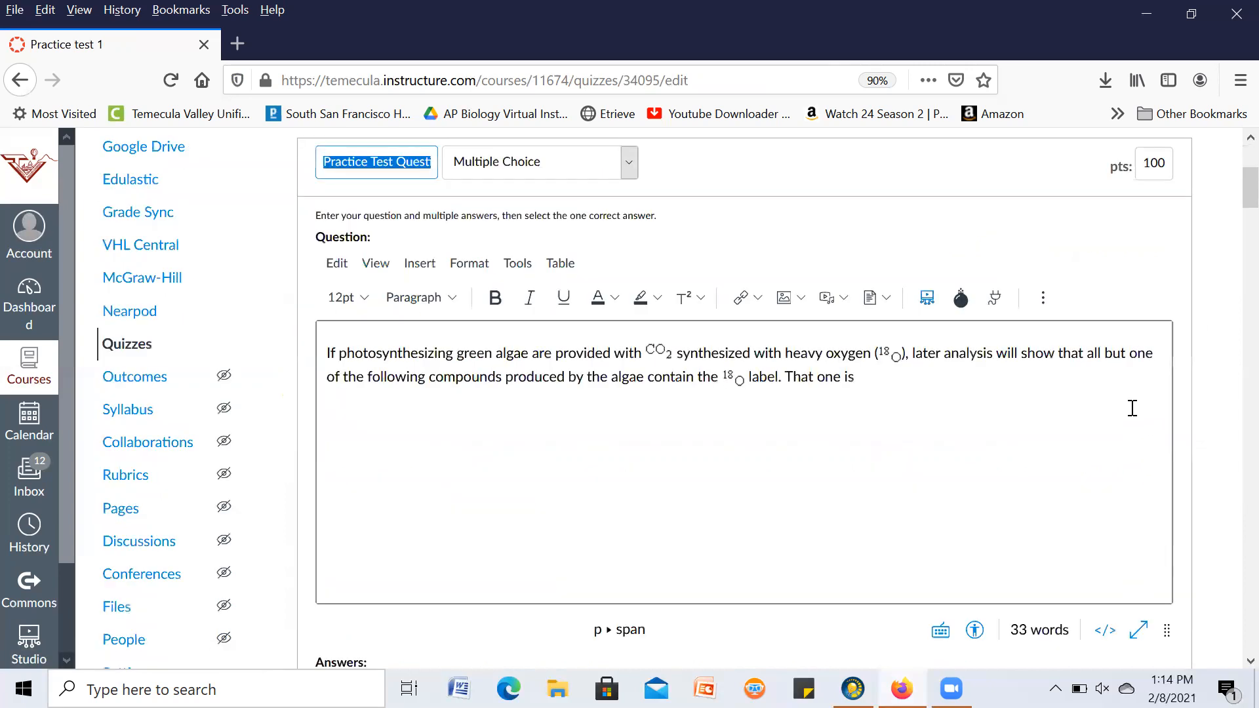
pyautogui.moveTo(1141, 157); pyautogui.dragTo(1177, 158)
pyautogui.write('2')
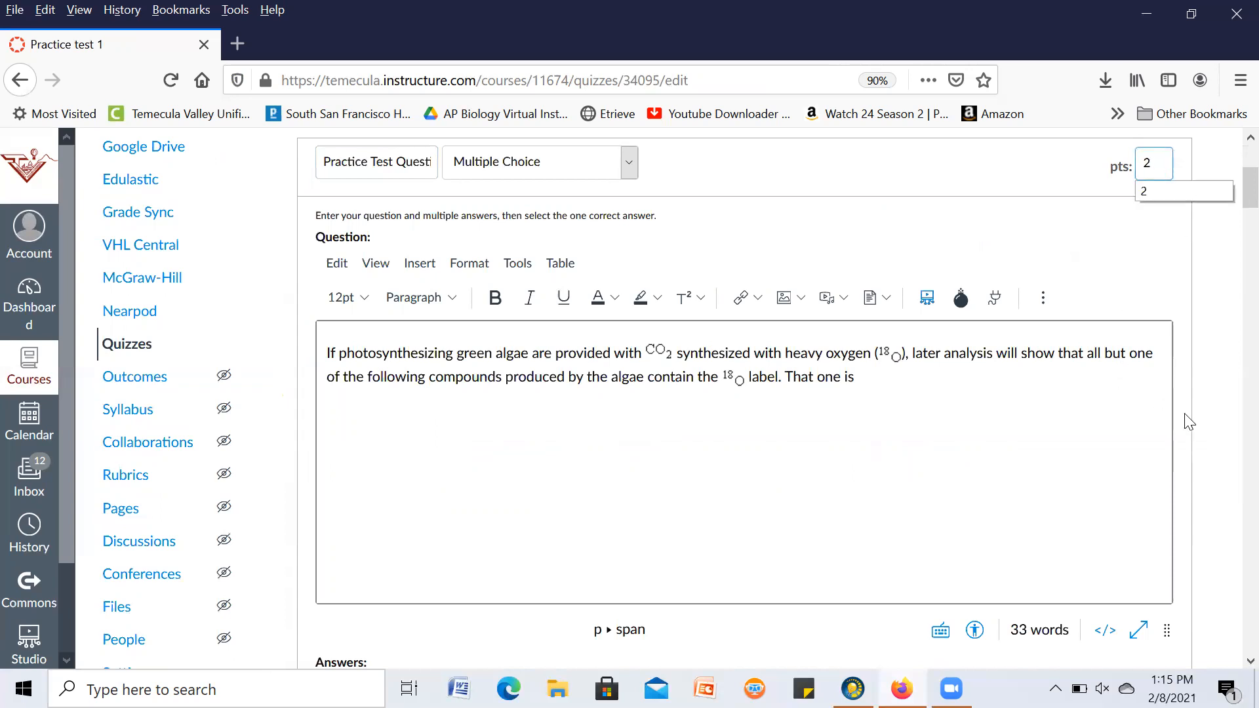
# Step: Set Practice Test Question MC #2 to 2 points, then update both edited questions, MC #2 and MC #1
pyautogui.scroll(-4, 1162, 463)
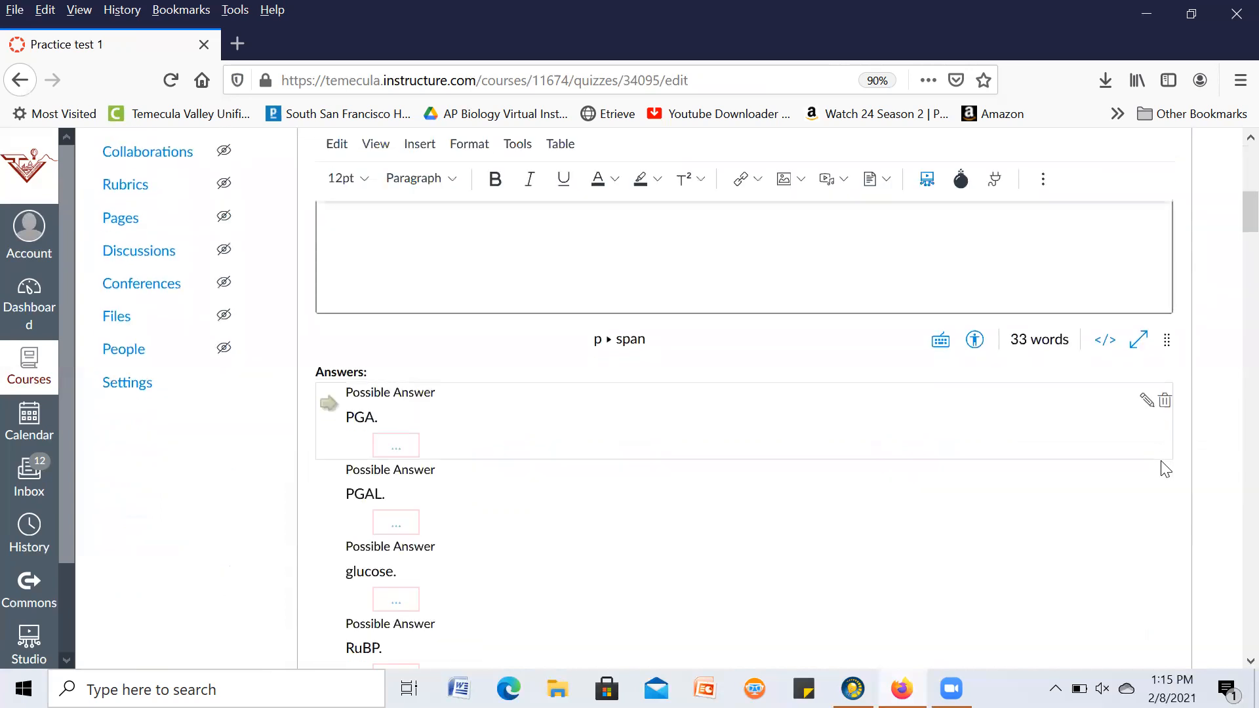
pyautogui.scroll(-4, 1165, 469)
pyautogui.scroll(-4, 1163, 469)
pyautogui.moveTo(1157, 435)
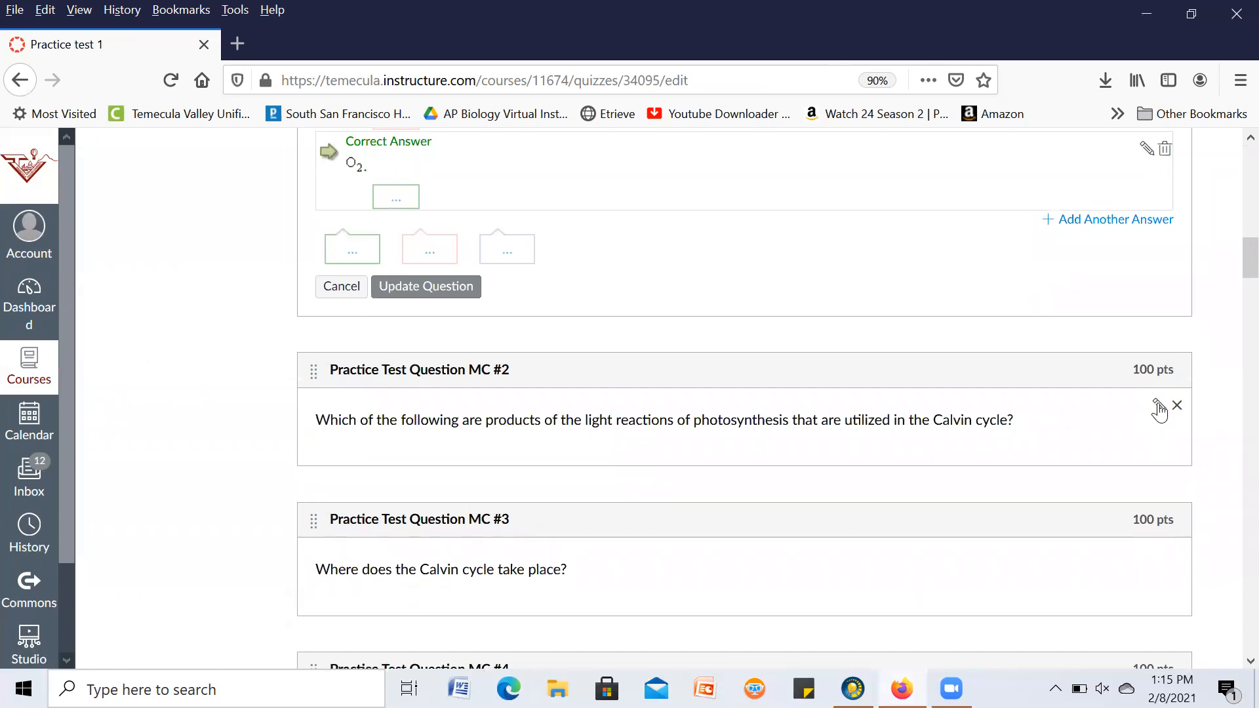
pyautogui.click(1157, 407)
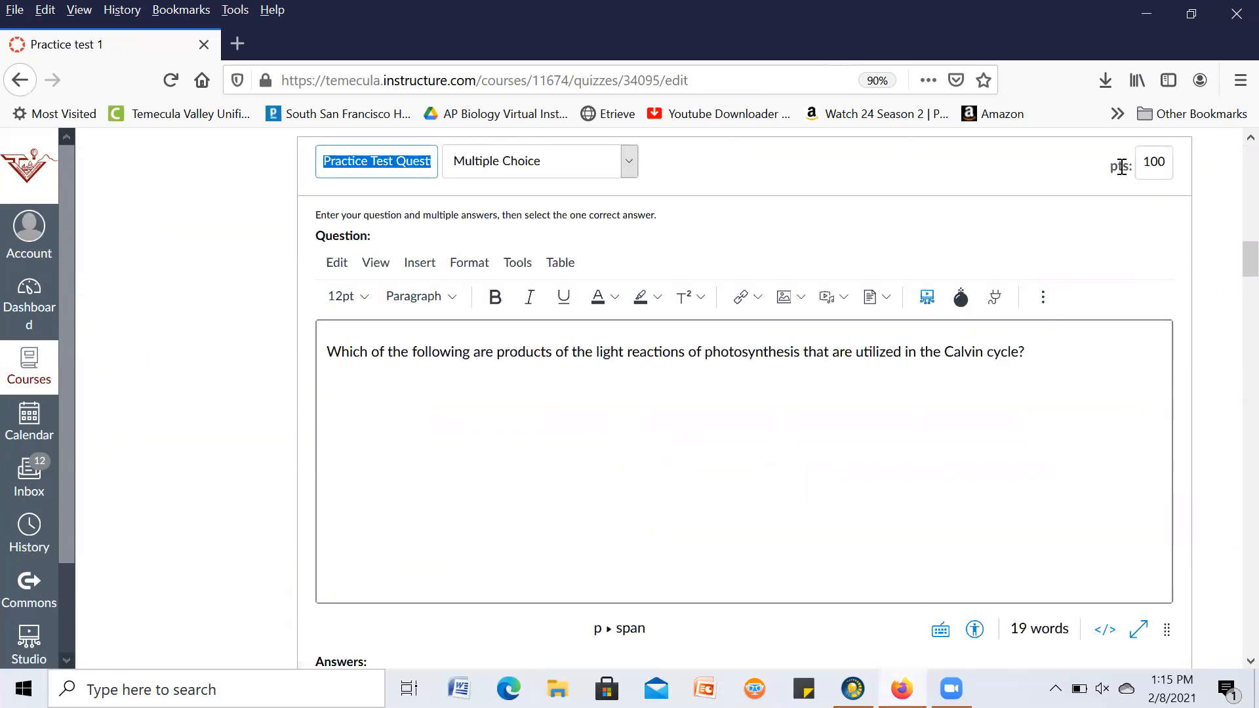
pyautogui.write('2')
pyautogui.scroll(-7, 599, 556)
pyautogui.scroll(-3, 593, 562)
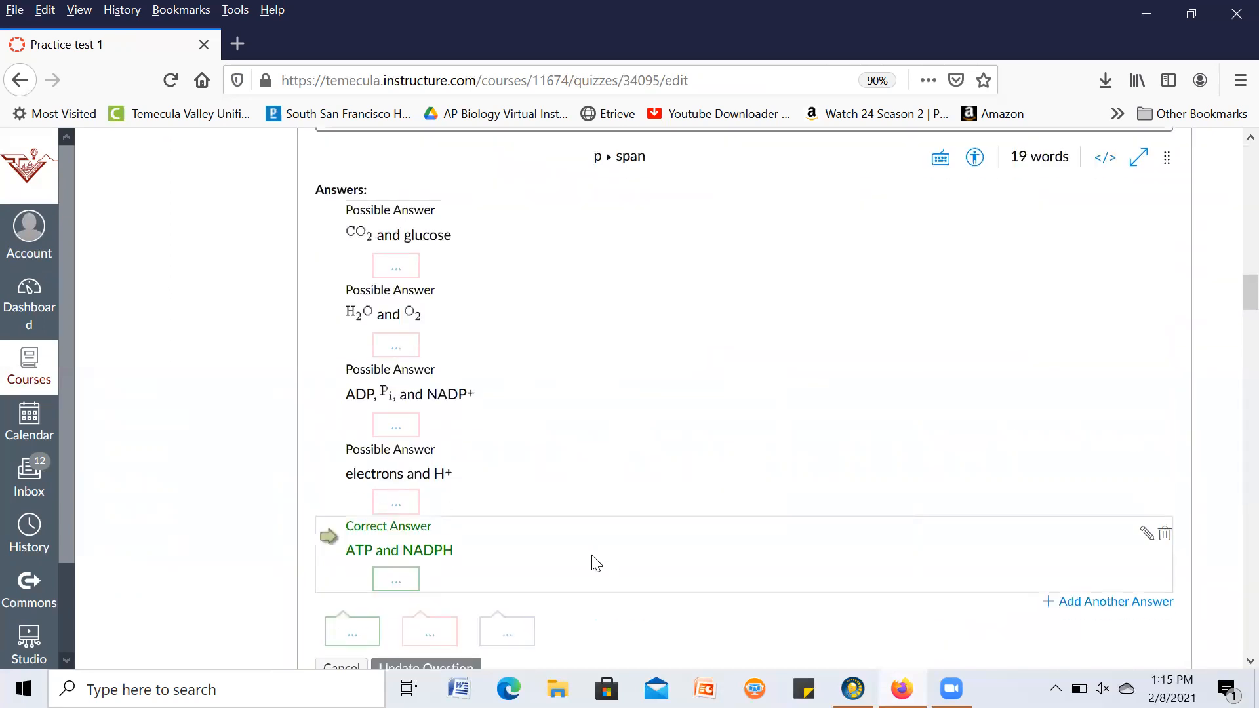
pyautogui.click(426, 478)
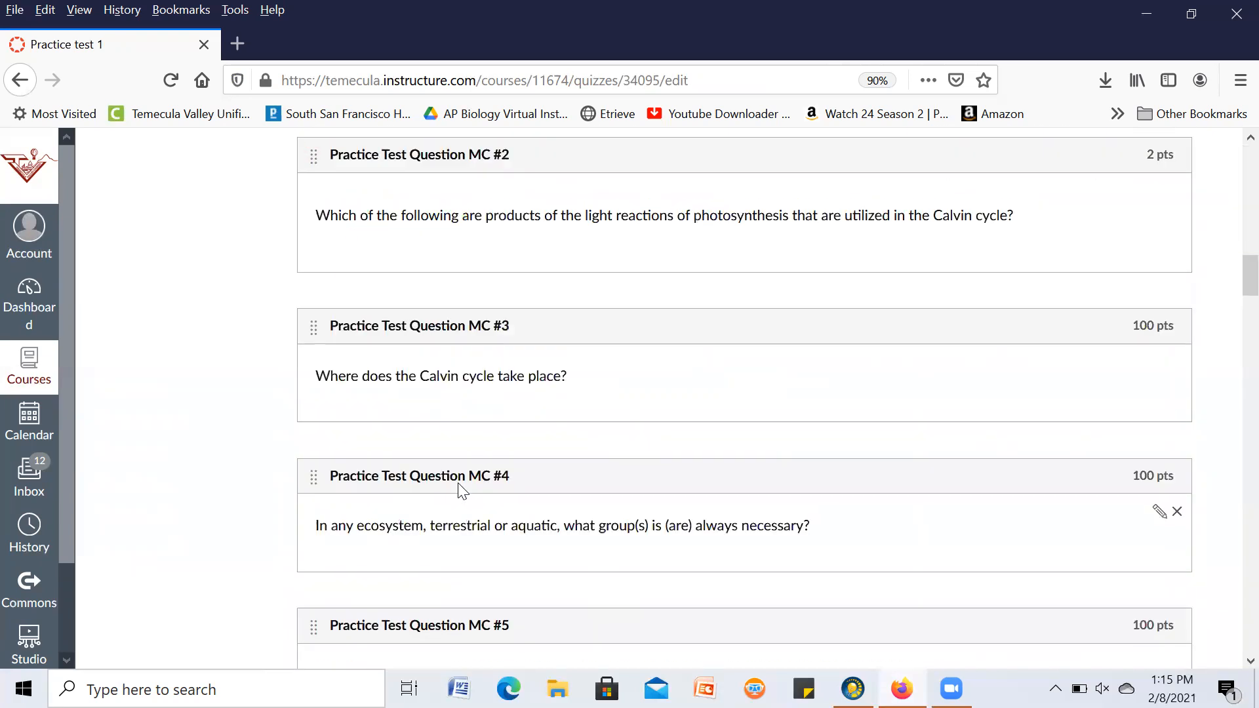
pyautogui.scroll(5, 459, 489)
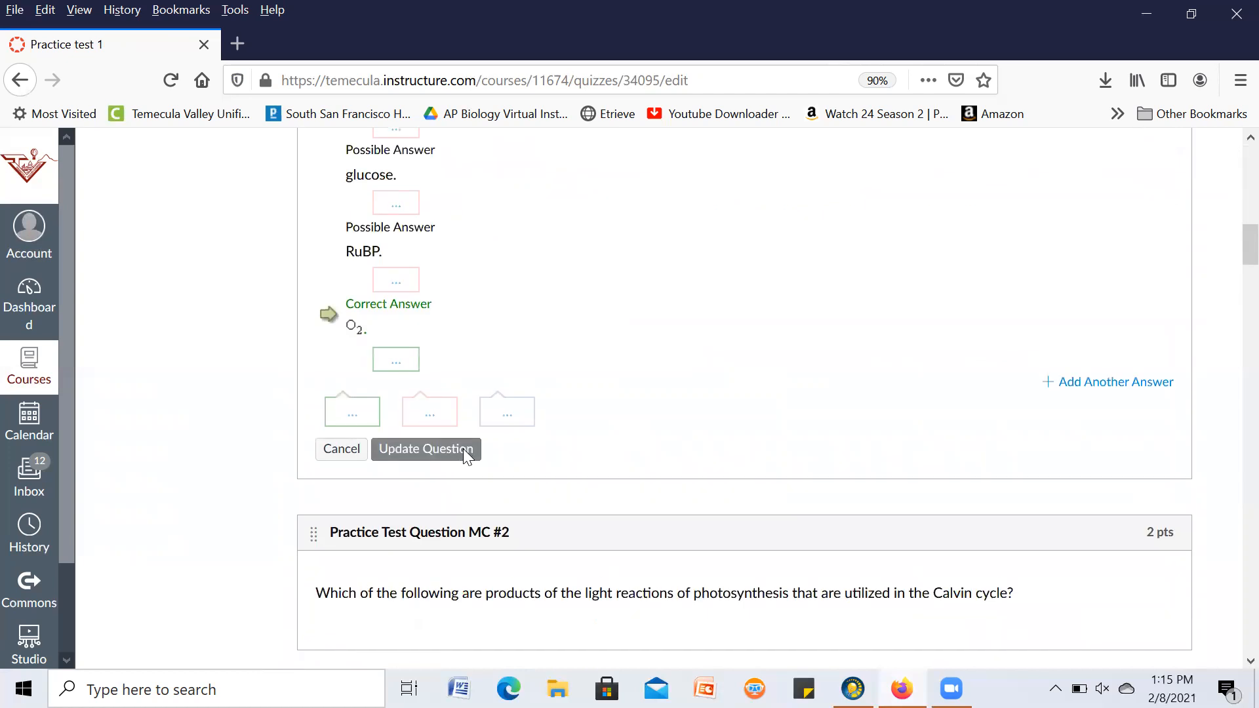
pyautogui.click(426, 449)
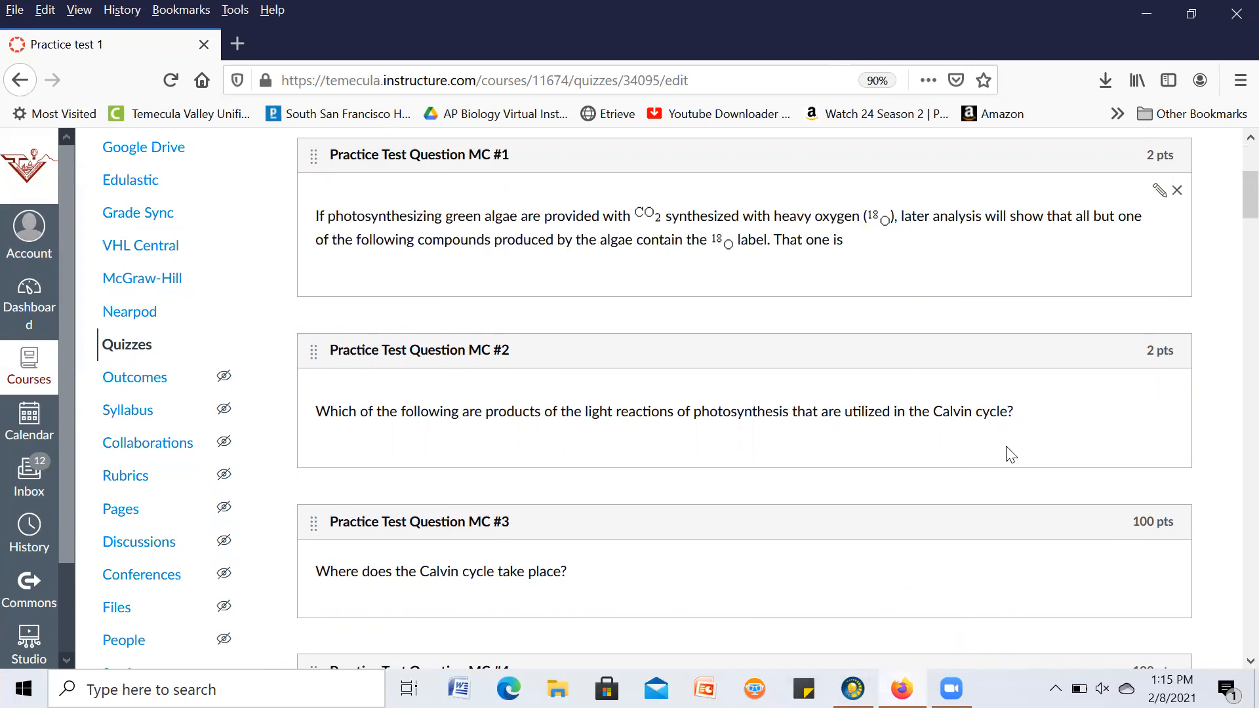
# Step: Switch to ExamView Test Builder and review the export formats offered for the test, including WebCT CE 4-6/Vista 3-4, without exporting
pyautogui.click(853, 689)
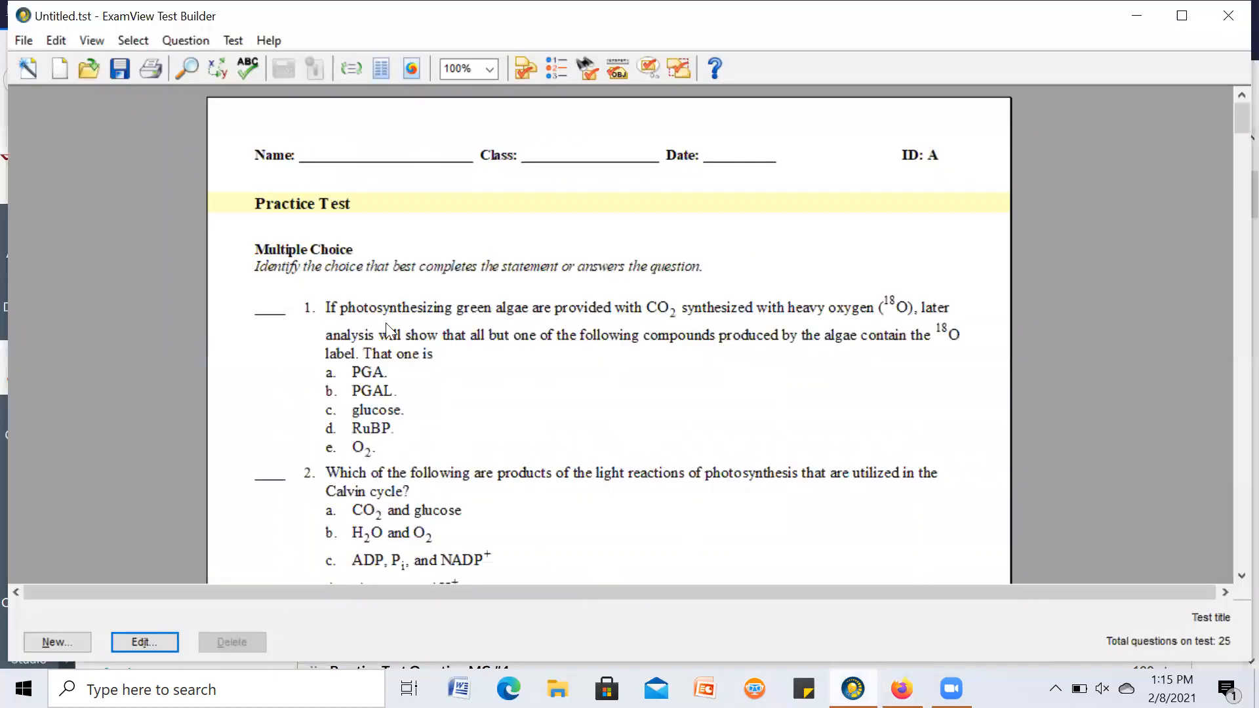
pyautogui.click(24, 40)
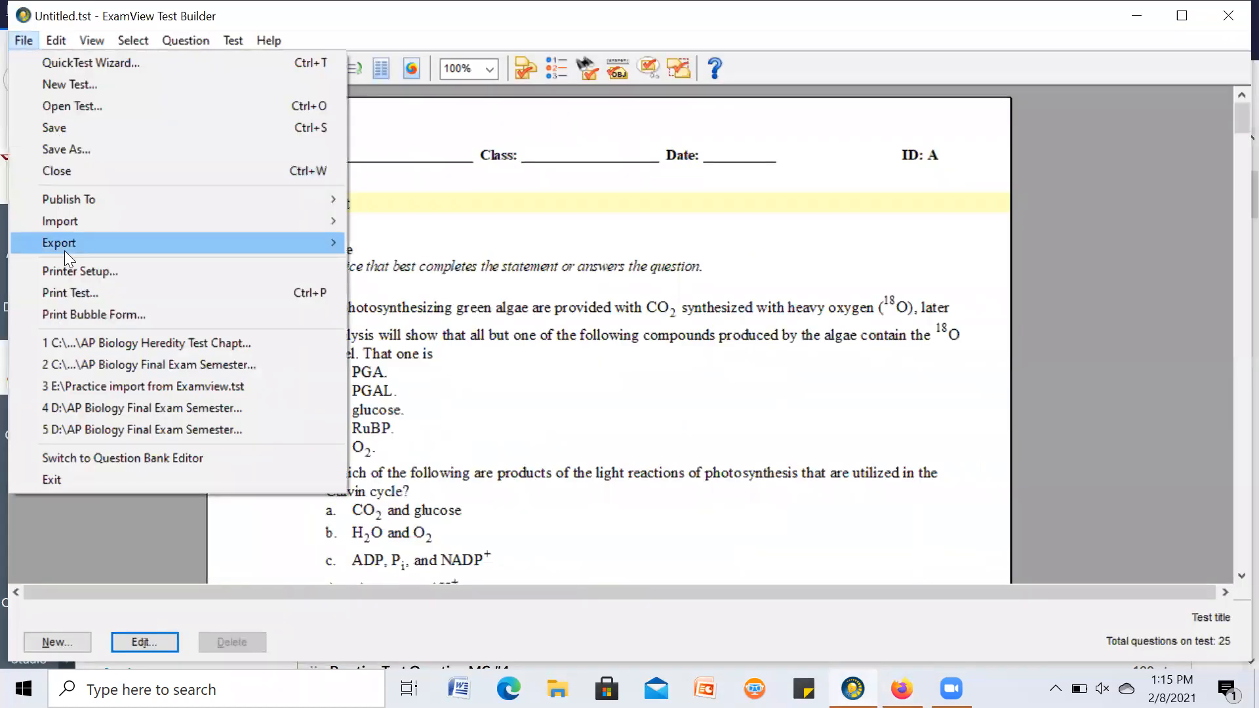
pyautogui.moveTo(101, 249)
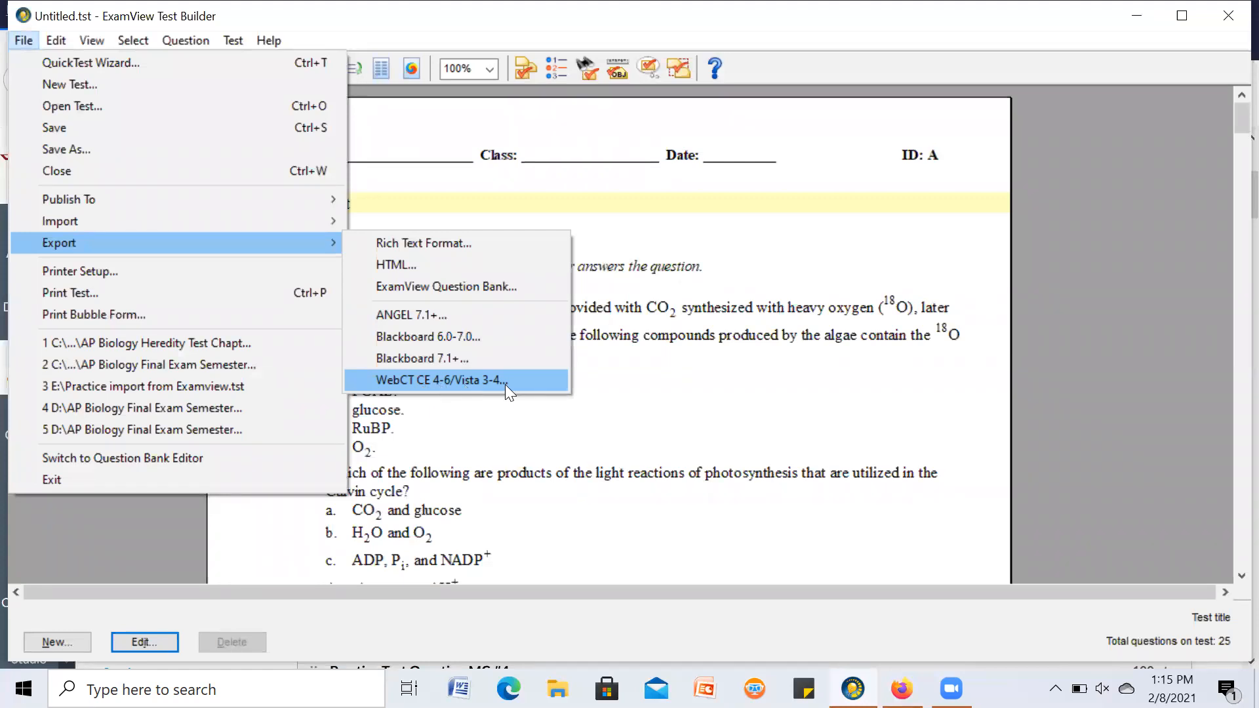
pyautogui.click(1097, 378)
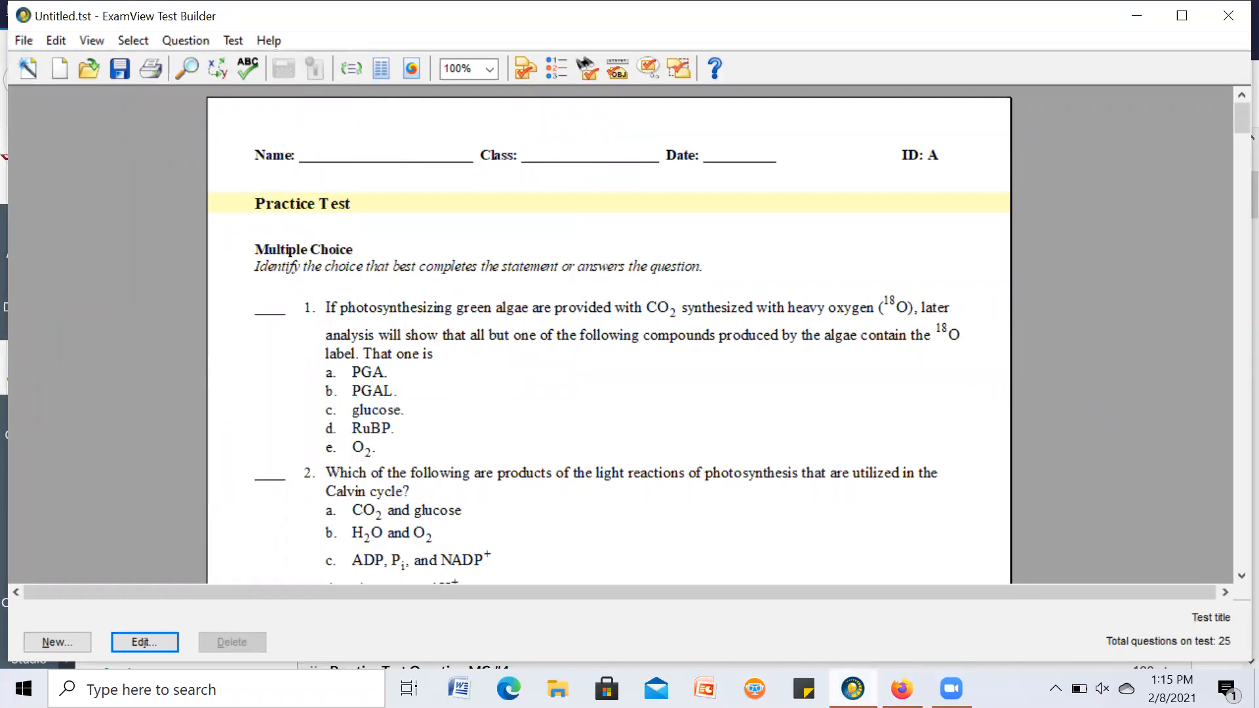
pyautogui.moveTo(852, 688)
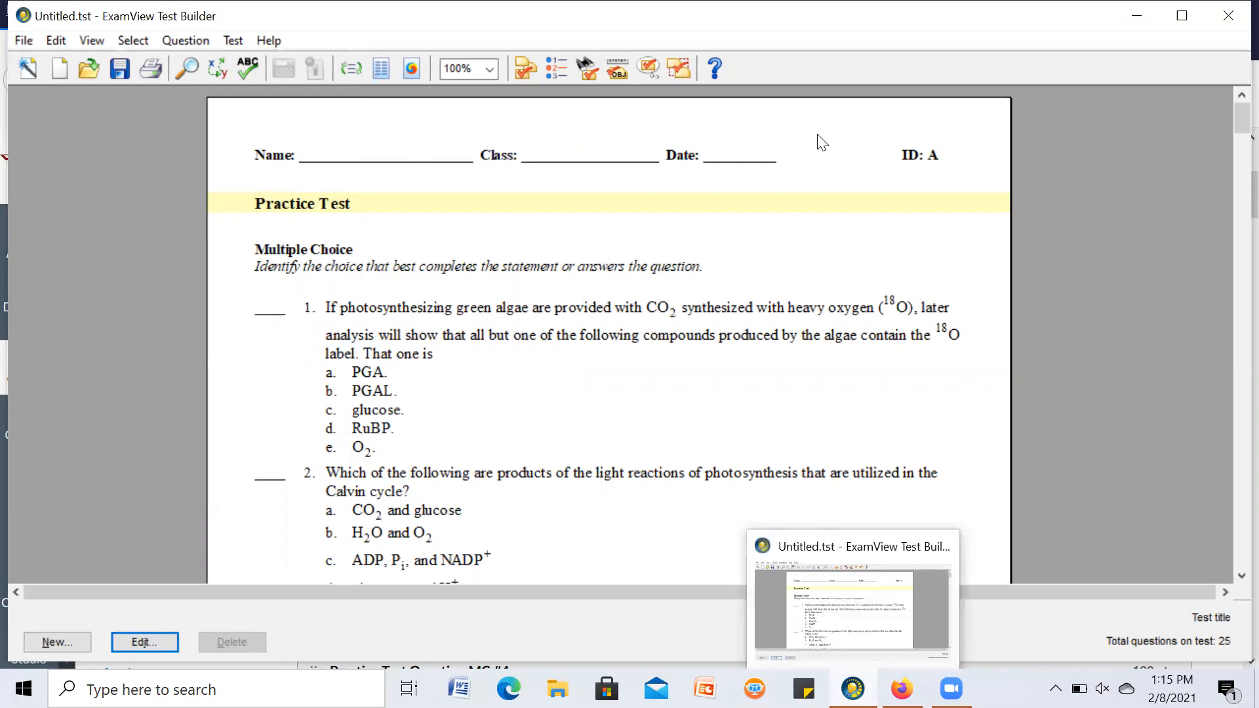